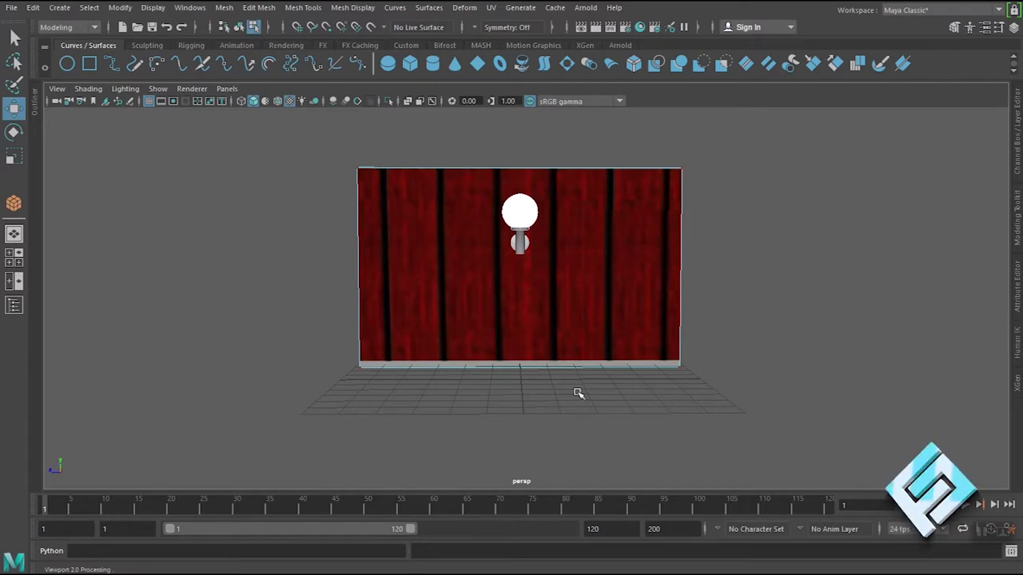
- Frame the red wall and globe lamp from a low frontal angle and open the Create menu
{"action": "mouse_move", "coordinate": [621, 406]}
{"action": "left_mouse_down", "text": "alt"}
{"action": "mouse_move", "coordinate": [566, 406]}
{"action": "mouse_move", "coordinate": [622, 424]}
{"action": "mouse_move", "coordinate": [626, 408]}
{"action": "left_mouse_up", "text": "alt"}
{"action": "mouse_move", "coordinate": [613, 395]}
{"action": "right_mouse_down", "text": "alt"}
{"action": "mouse_move", "coordinate": [634, 415]}
{"action": "mouse_move", "coordinate": [615, 407]}
{"action": "right_mouse_up", "text": "alt"}
{"action": "mouse_move", "coordinate": [605, 405]}
{"action": "left_mouse_down", "text": "alt"}
{"action": "mouse_move", "coordinate": [593, 425]}
{"action": "mouse_move", "coordinate": [564, 421]}
{"action": "mouse_move", "coordinate": [587, 413]}
{"action": "left_mouse_up", "text": "alt"}
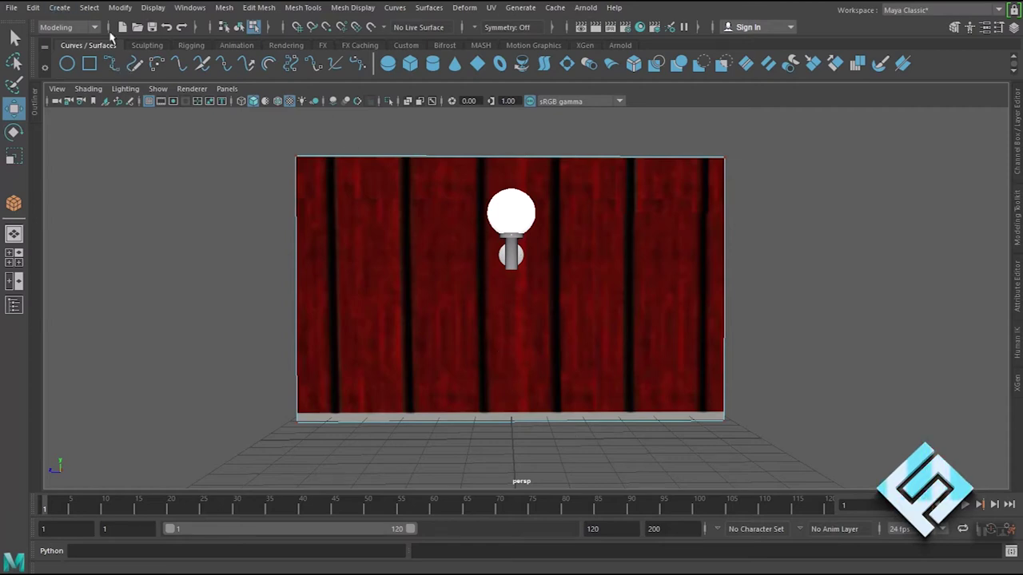
{"action": "left_click", "coordinate": [64, 10]}
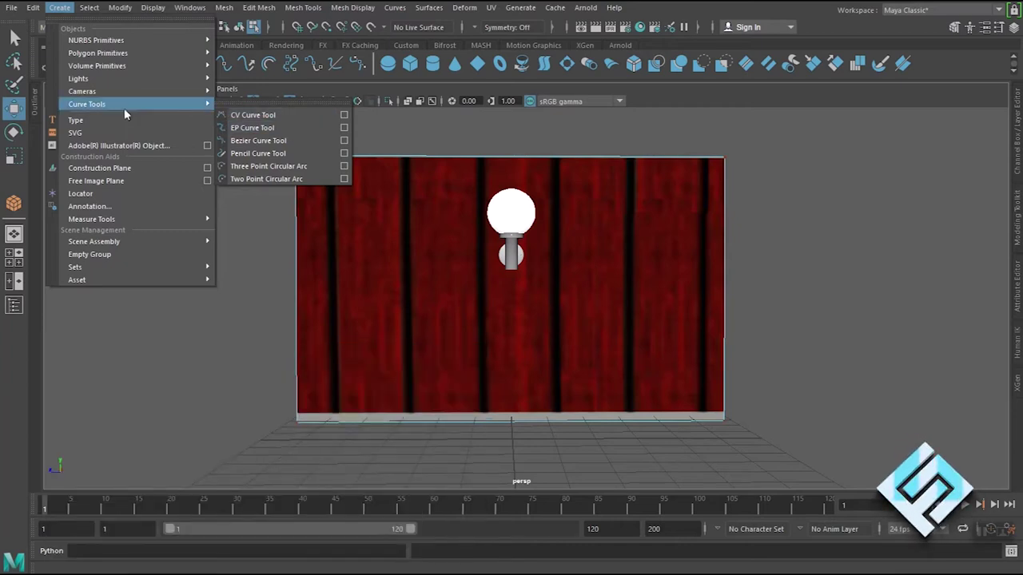
{"action": "mouse_move", "coordinate": [88, 104]}
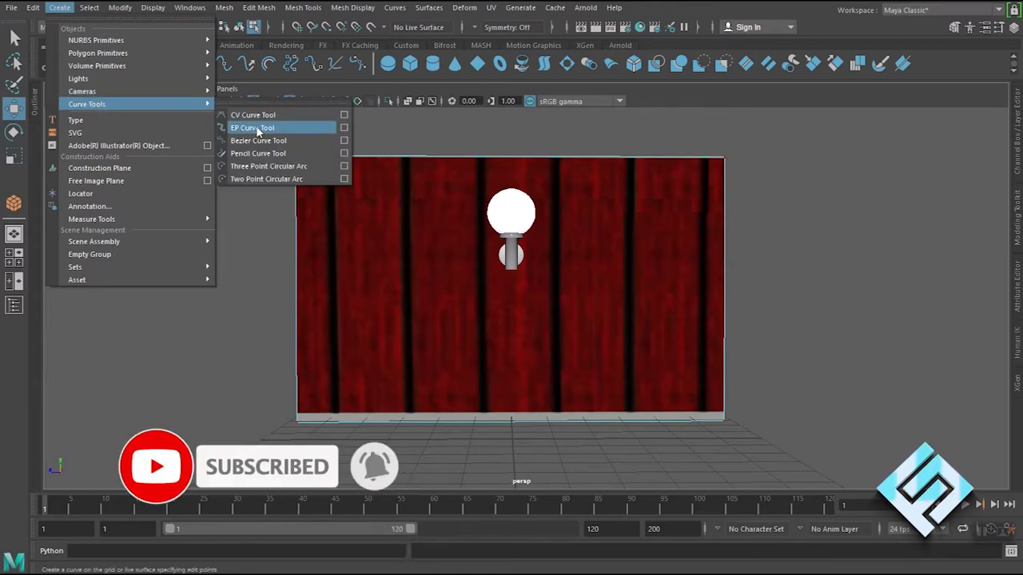
- Start the EP Curve Tool and frame the lamp in the enlarged side view
{"action": "left_click", "coordinate": [252, 127]}
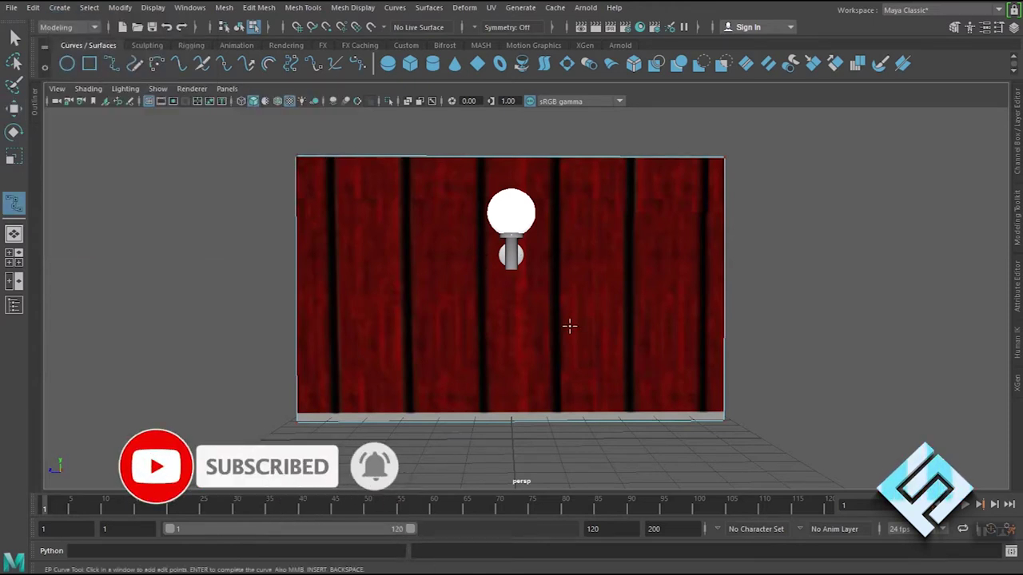
{"action": "key", "text": "space"}
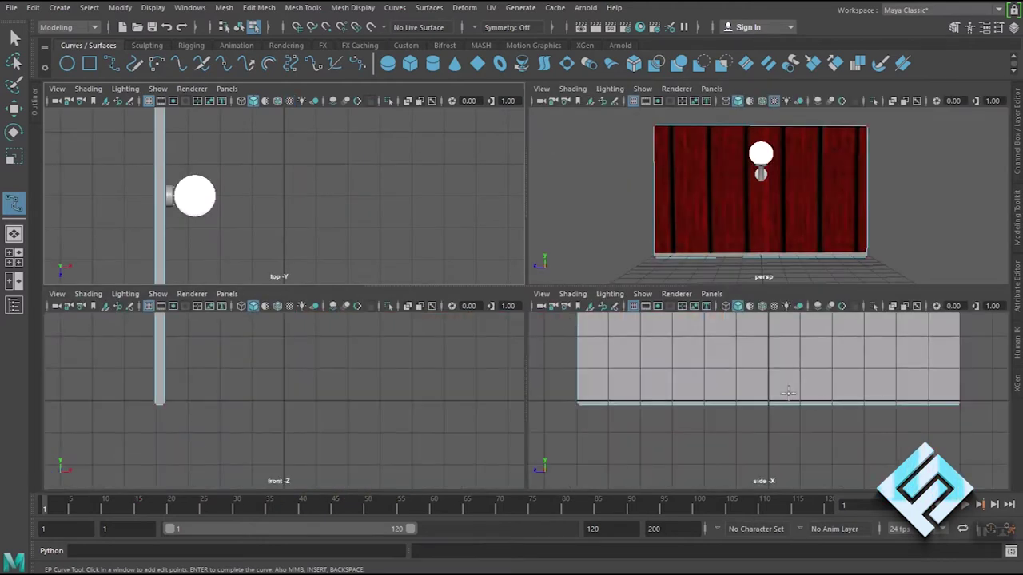
{"action": "key", "text": "space"}
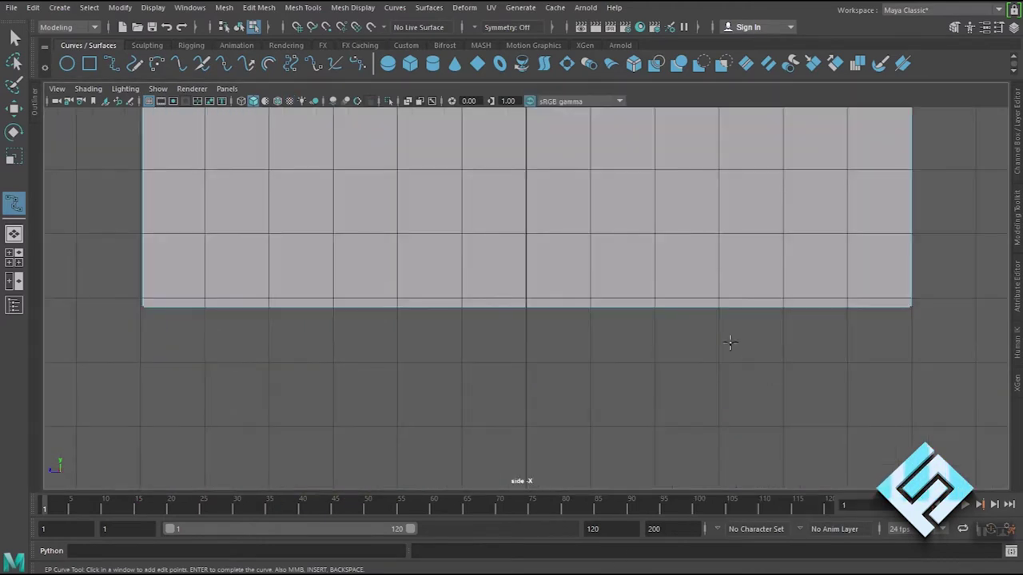
{"action": "middle_click_drag", "start_coordinate": [682, 314], "coordinate": [671, 420], "text": "alt"}
{"action": "middle_click_drag", "start_coordinate": [663, 293], "coordinate": [654, 337], "text": "alt"}
{"action": "scroll", "coordinate": [654, 337], "scroll_direction": "down", "scroll_amount": 1}
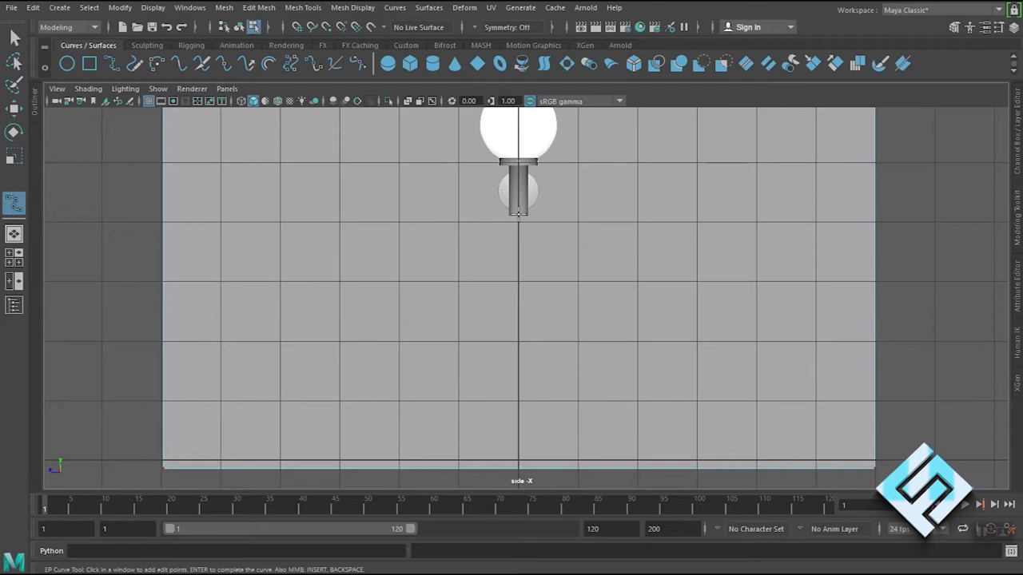
- Place six edit points from the lamp base down to the floor to finish curve1
{"action": "left_click", "coordinate": [527, 284]}
{"action": "left_click", "coordinate": [551, 330]}
{"action": "left_click", "coordinate": [575, 361]}
{"action": "left_click", "coordinate": [592, 404]}
{"action": "left_click", "coordinate": [602, 432]}
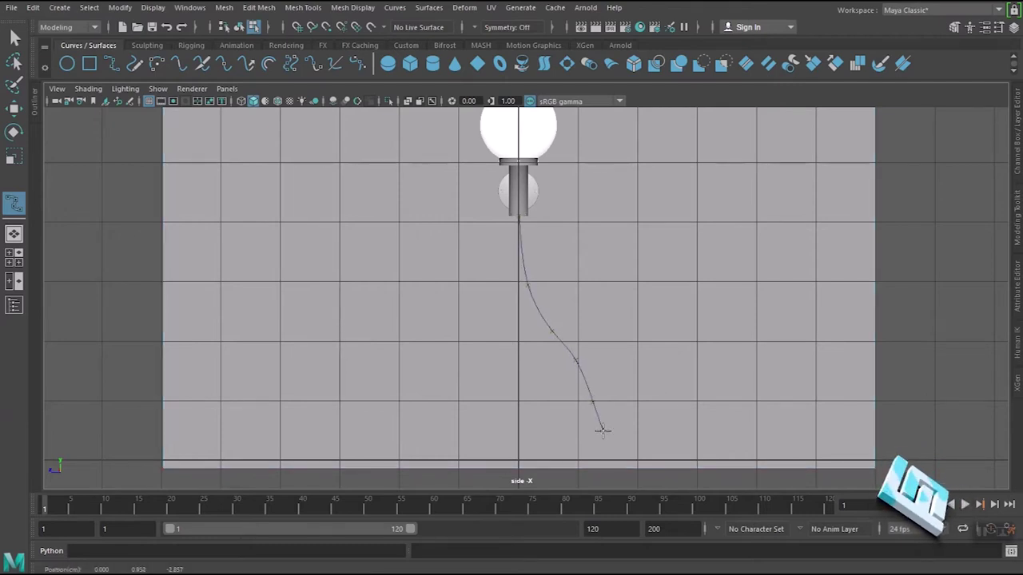
{"action": "left_click", "coordinate": [612, 468]}
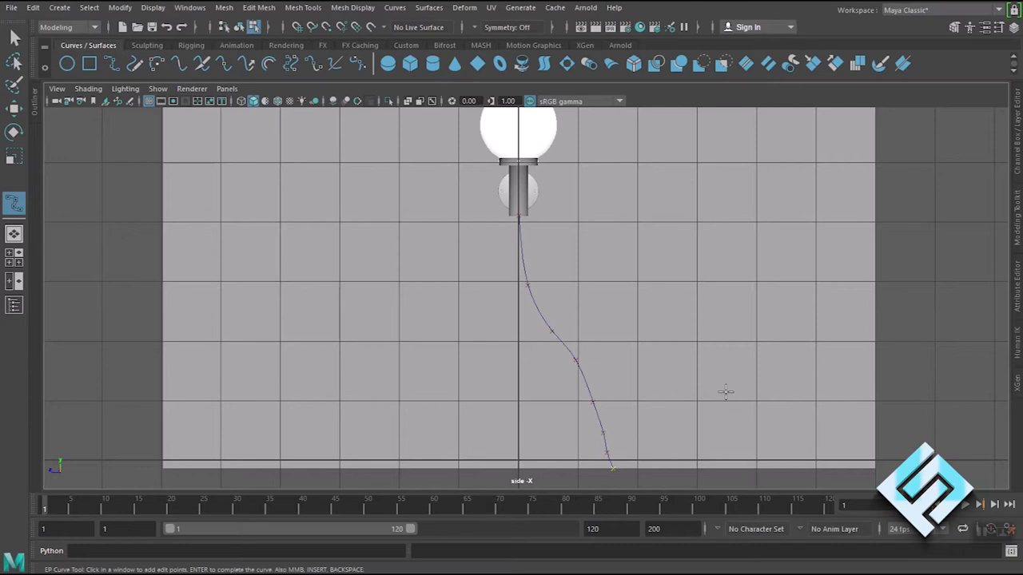
{"action": "key", "text": "space"}
{"action": "key", "text": "space"}
{"action": "key", "text": "q"}
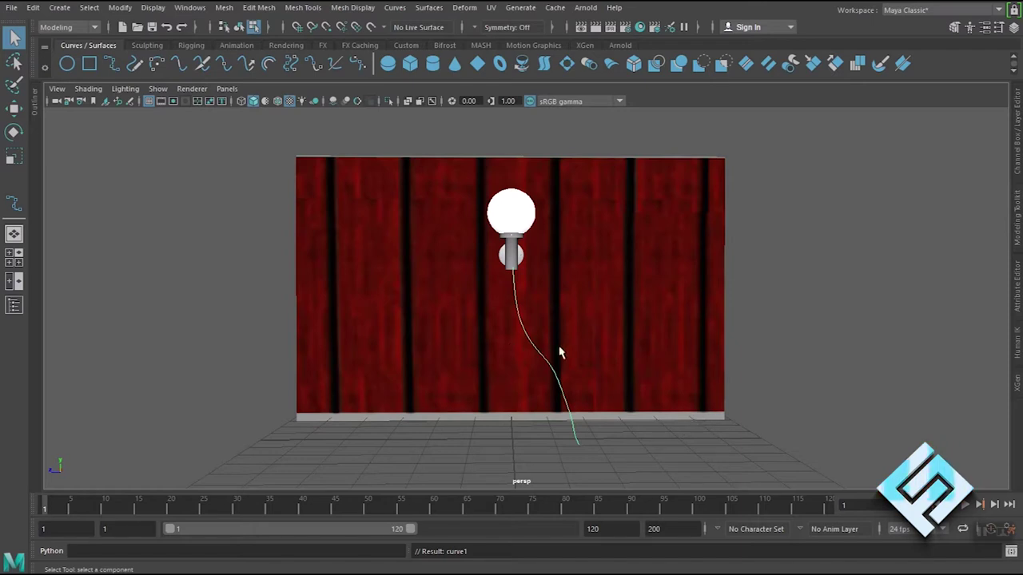
- Select curve1 in the Outliner
{"action": "mouse_move", "coordinate": [660, 412]}
{"action": "left_mouse_down", "text": "alt"}
{"action": "mouse_move", "coordinate": [520, 415]}
{"action": "mouse_move", "coordinate": [518, 401]}
{"action": "left_mouse_up", "text": "alt"}
{"action": "left_click", "coordinate": [515, 393]}
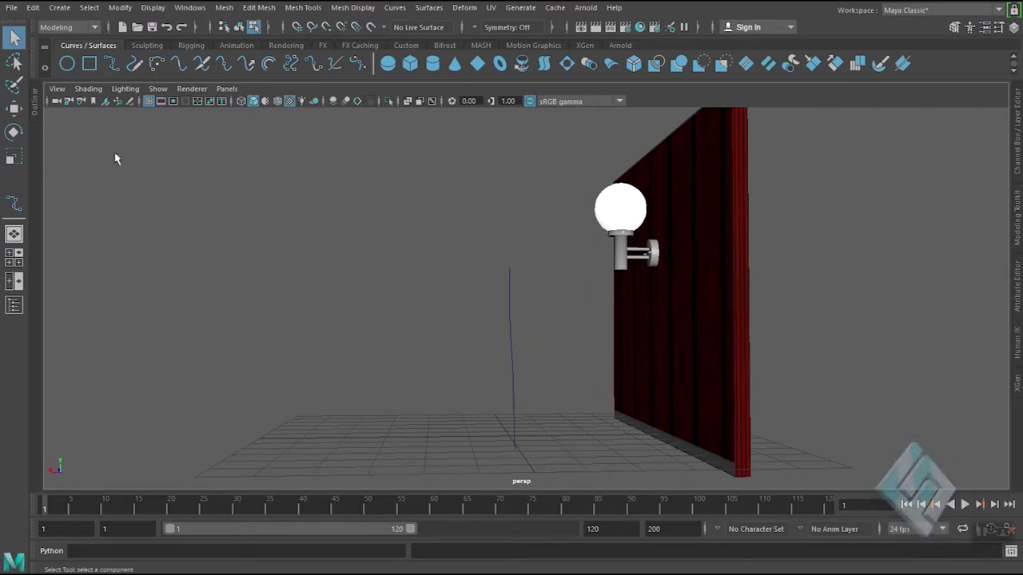
{"action": "left_click_drag", "start_coordinate": [413, 393], "coordinate": [564, 391], "text": "alt"}
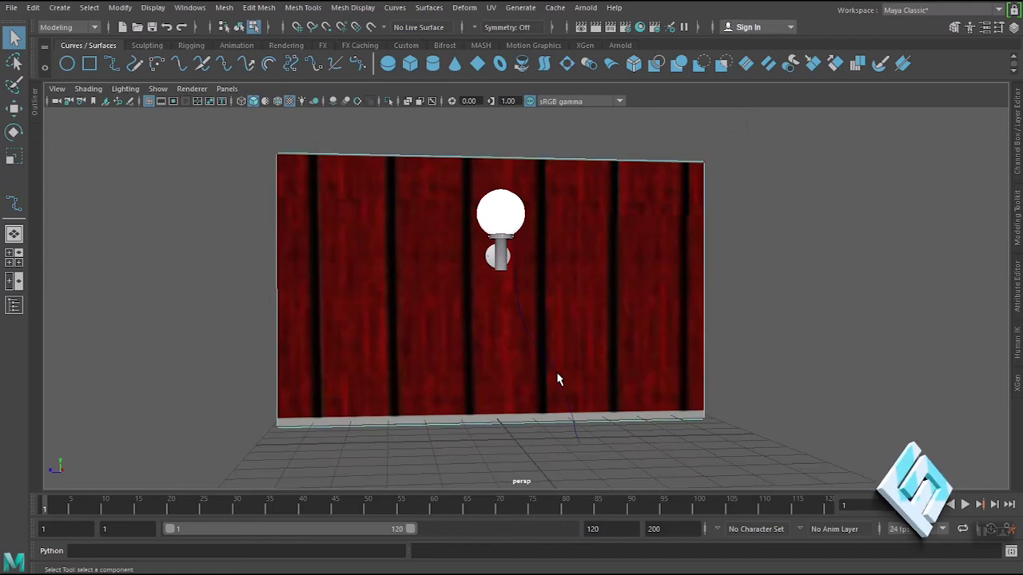
{"action": "left_click", "coordinate": [189, 7]}
{"action": "left_click", "coordinate": [231, 147]}
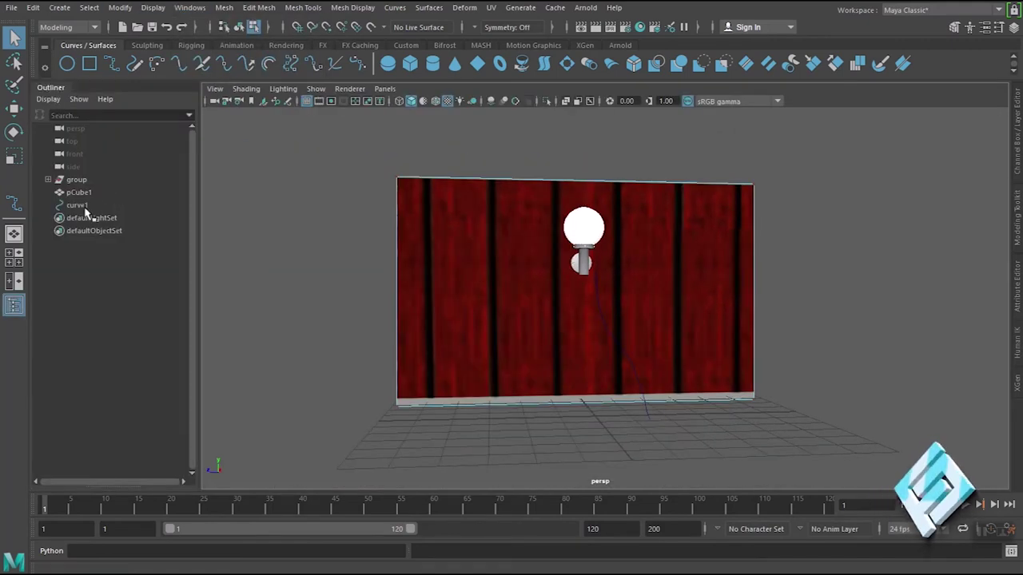
{"action": "left_click", "coordinate": [77, 205]}
- Move curve1 along X back against the red wall
{"action": "mouse_move", "coordinate": [802, 381]}
{"action": "left_mouse_down", "text": "alt"}
{"action": "mouse_move", "coordinate": [685, 383]}
{"action": "mouse_move", "coordinate": [623, 372]}
{"action": "left_mouse_up", "text": "alt"}
{"action": "key", "text": "w"}
{"action": "left_click_drag", "start_coordinate": [530, 415], "coordinate": [622, 415]}
{"action": "mouse_move", "coordinate": [442, 400]}
{"action": "left_mouse_down", "text": "alt"}
{"action": "mouse_move", "coordinate": [719, 393]}
{"action": "mouse_move", "coordinate": [399, 400]}
{"action": "mouse_move", "coordinate": [584, 406]}
{"action": "left_mouse_up", "text": "alt"}
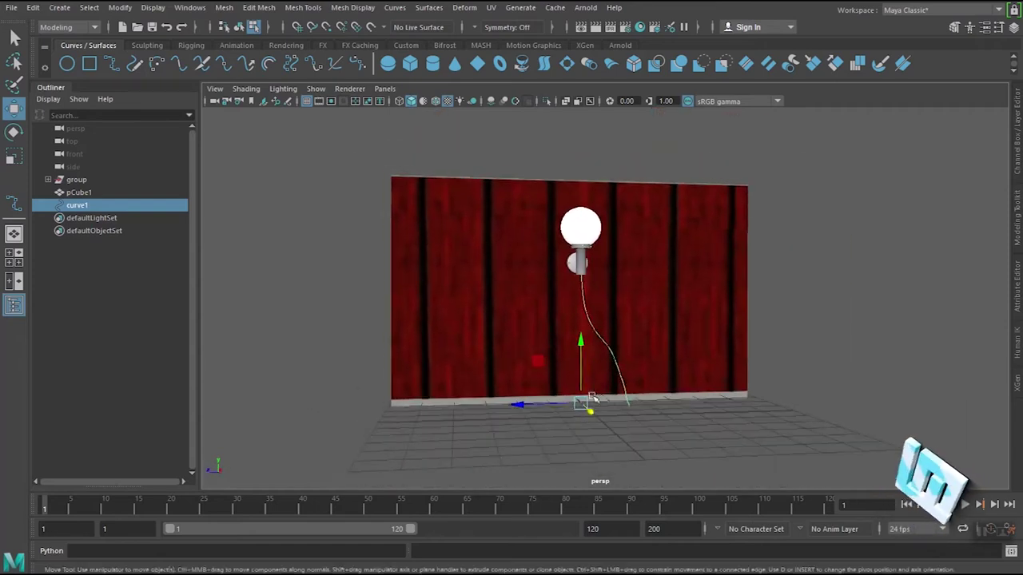
{"action": "scroll", "coordinate": [632, 346], "scroll_direction": "up", "scroll_amount": 3}
{"action": "scroll", "coordinate": [699, 432], "scroll_direction": "up", "scroll_amount": 3}
{"action": "left_click_drag", "start_coordinate": [699, 431], "coordinate": [679, 423], "text": "alt"}
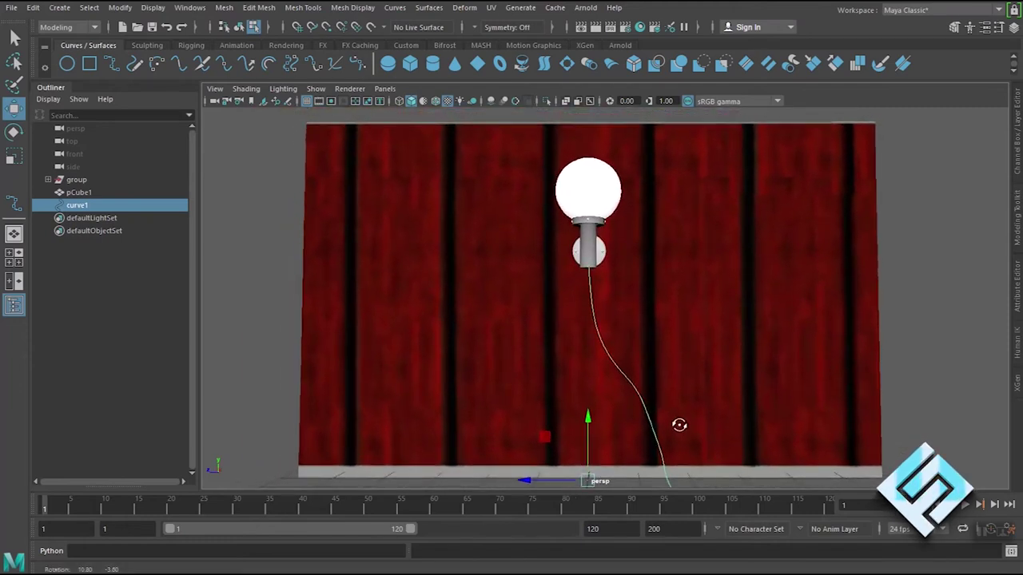
- Close the Outliner and frame the lamp and cord in a close frontal view
{"action": "left_click", "coordinate": [52, 88]}
{"action": "left_click_drag", "start_coordinate": [560, 314], "coordinate": [644, 432], "text": "alt"}
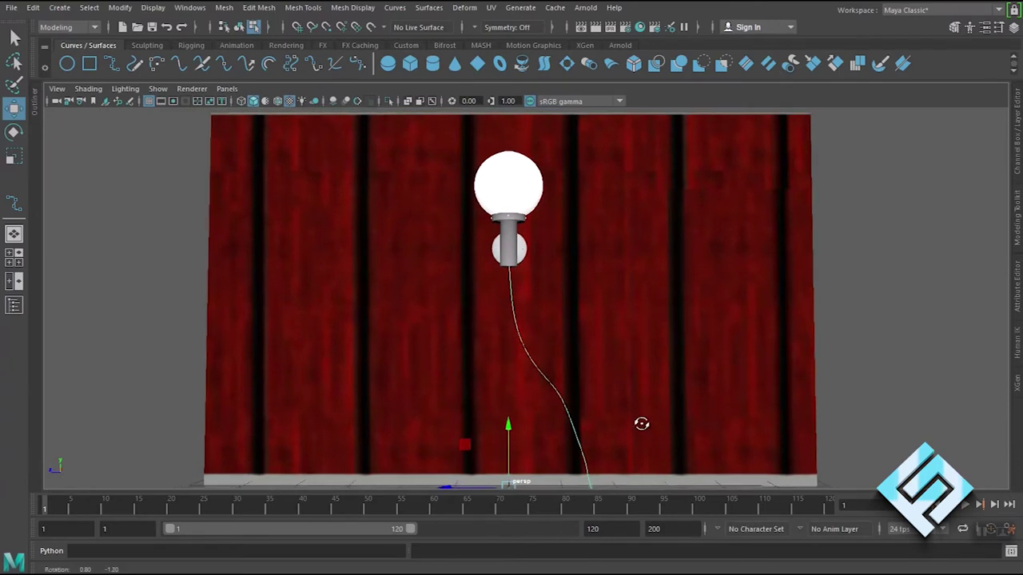
{"action": "left_click_drag", "start_coordinate": [597, 376], "coordinate": [634, 388], "text": "alt"}
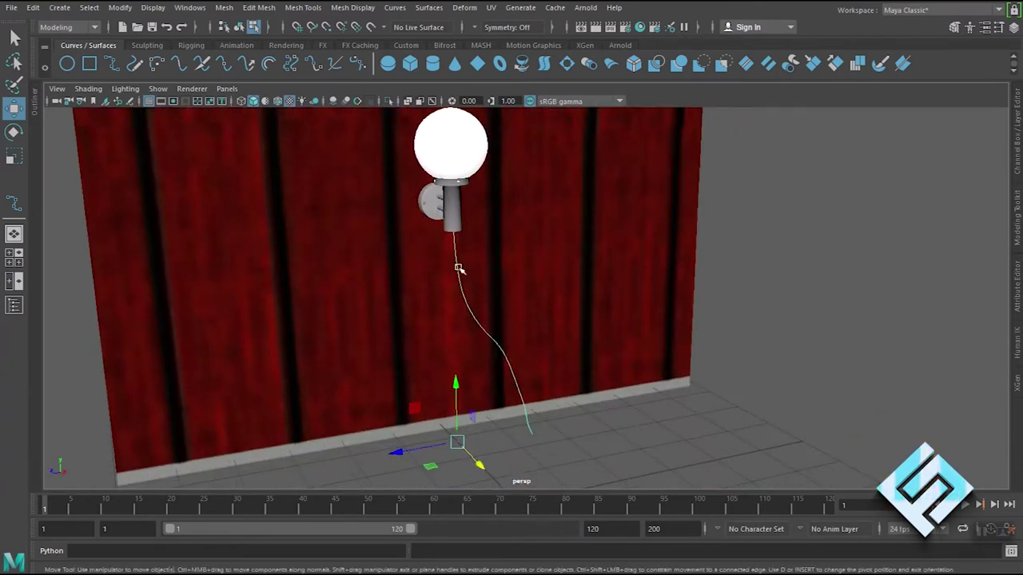
{"action": "mouse_move", "coordinate": [513, 359]}
{"action": "left_mouse_down", "text": "alt"}
{"action": "mouse_move", "coordinate": [632, 464]}
{"action": "mouse_move", "coordinate": [610, 343]}
{"action": "mouse_move", "coordinate": [661, 412]}
{"action": "left_mouse_up", "text": "alt"}
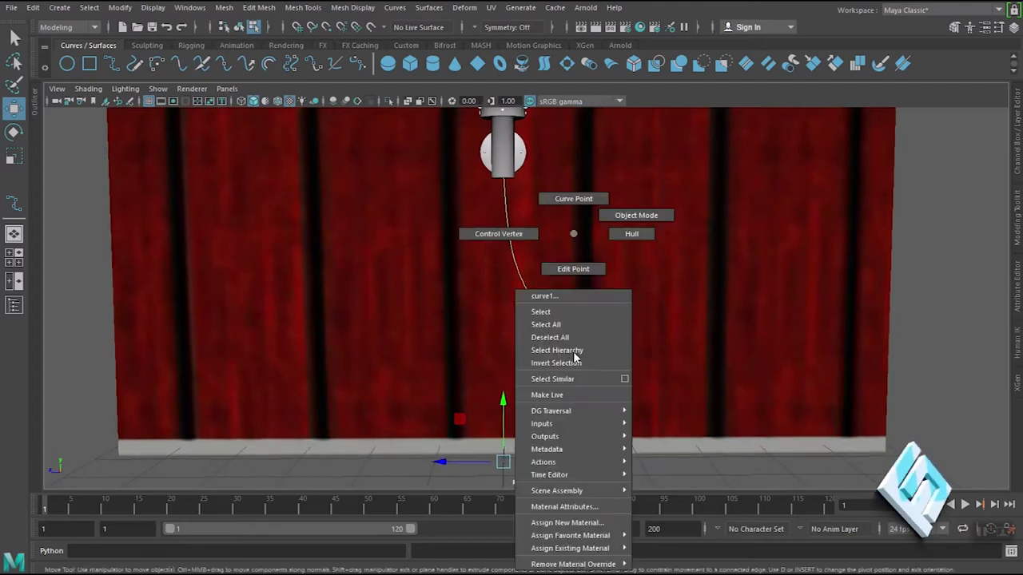
- Bend the cord by sliding its control vertices sideways along X into an S-curve
{"action": "right_click_drag", "start_coordinate": [573, 353], "coordinate": [504, 233]}
{"action": "left_click_drag", "start_coordinate": [563, 321], "coordinate": [580, 361]}
{"action": "mouse_move", "coordinate": [520, 344]}
{"action": "left_mouse_down"}
{"action": "mouse_move", "coordinate": [464, 354]}
{"action": "mouse_move", "coordinate": [548, 352]}
{"action": "mouse_move", "coordinate": [540, 357]}
{"action": "left_mouse_up"}
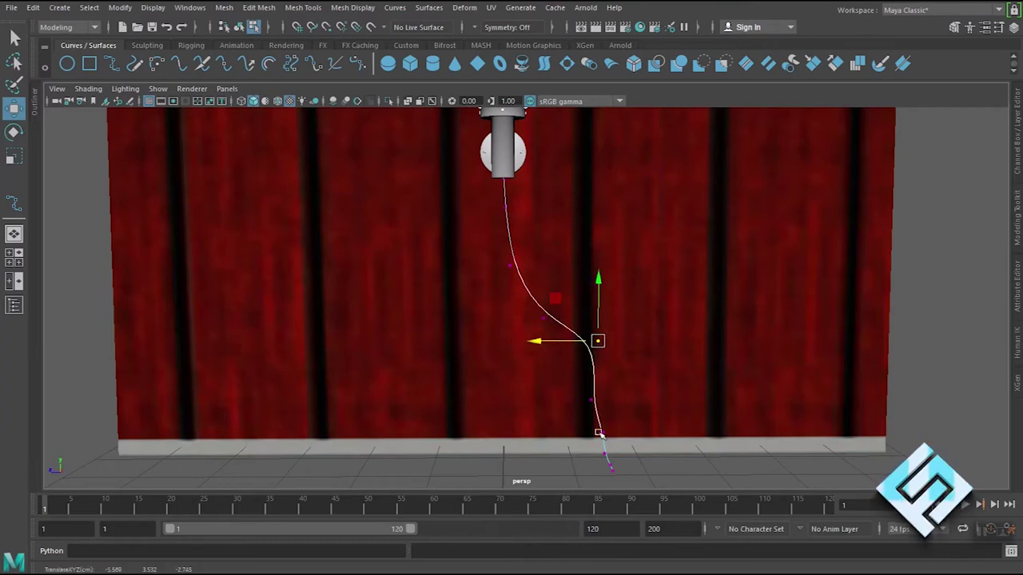
{"action": "left_click_drag", "start_coordinate": [578, 394], "coordinate": [612, 422]}
{"action": "left_click_drag", "start_coordinate": [540, 406], "coordinate": [506, 418]}
{"action": "left_click_drag", "start_coordinate": [605, 434], "coordinate": [616, 427]}
{"action": "left_click_drag", "start_coordinate": [544, 447], "coordinate": [559, 454]}
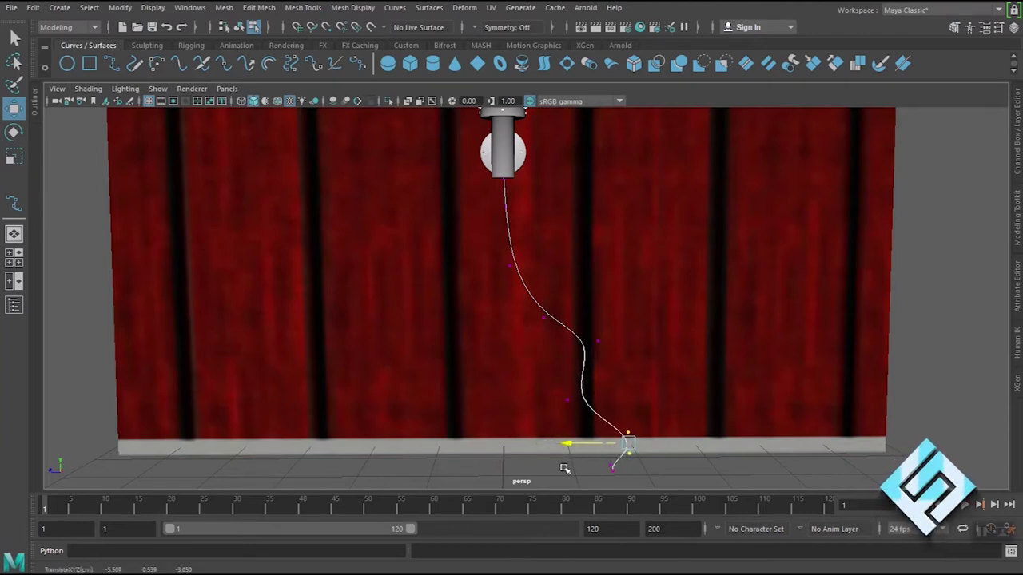
{"action": "mouse_move", "coordinate": [554, 368]}
{"action": "left_mouse_down"}
{"action": "mouse_move", "coordinate": [578, 418]}
{"action": "mouse_move", "coordinate": [512, 404]}
{"action": "left_mouse_up"}
- Clear the CV selection, return to Object Mode, and zoom out to the whole wall
{"action": "left_click_drag", "start_coordinate": [790, 393], "coordinate": [783, 388], "text": "alt"}
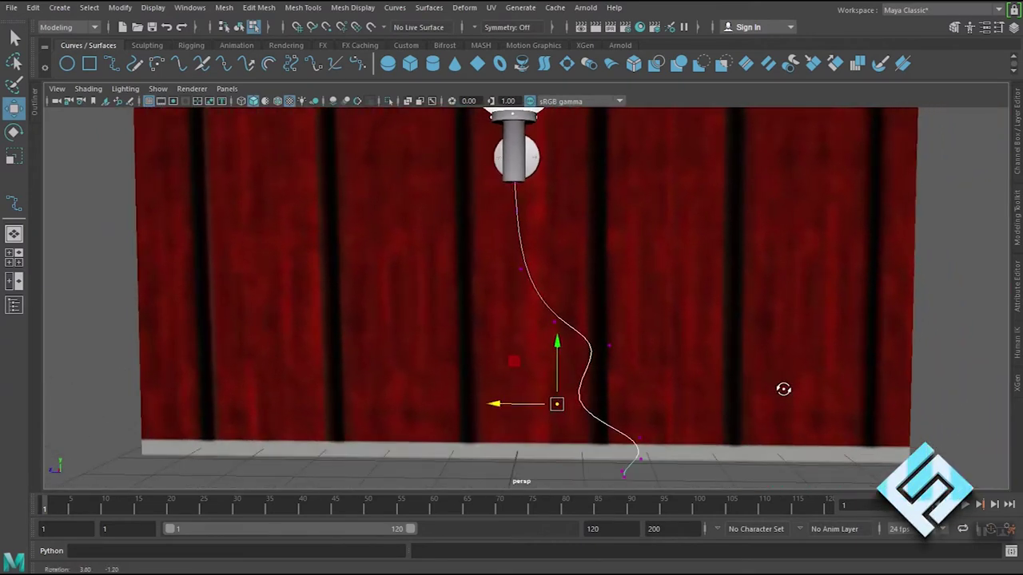
{"action": "left_click", "coordinate": [739, 444]}
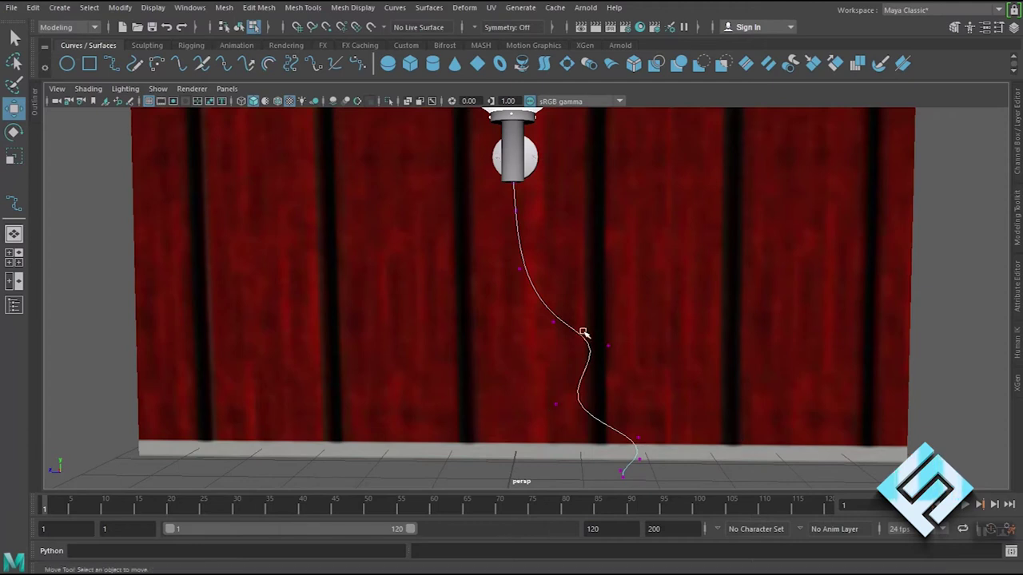
{"action": "right_click_drag", "start_coordinate": [583, 333], "coordinate": [671, 262]}
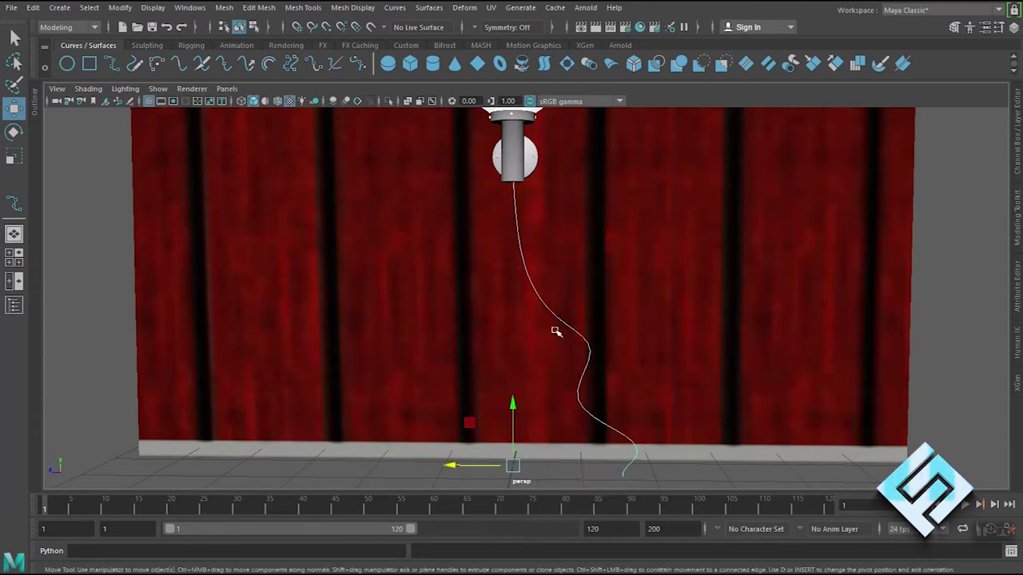
{"action": "scroll", "coordinate": [564, 331], "scroll_direction": "down", "scroll_amount": 5}
{"action": "left_click_drag", "start_coordinate": [564, 331], "coordinate": [575, 376], "text": "alt"}
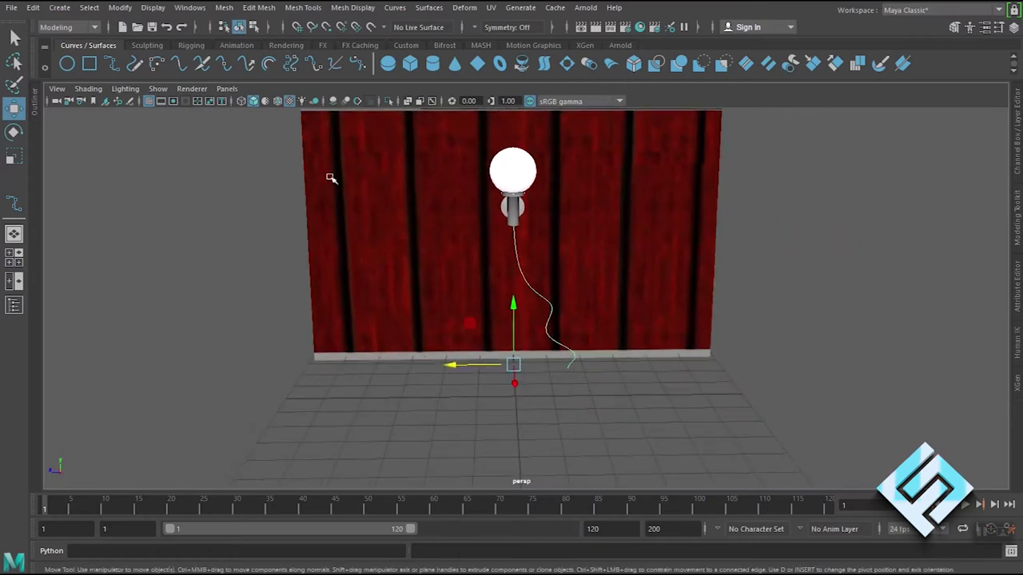
- Draw a thin upright polygon cylinder on the floor in front of the wall
{"action": "left_click", "coordinate": [59, 7]}
{"action": "mouse_move", "coordinate": [97, 52]}
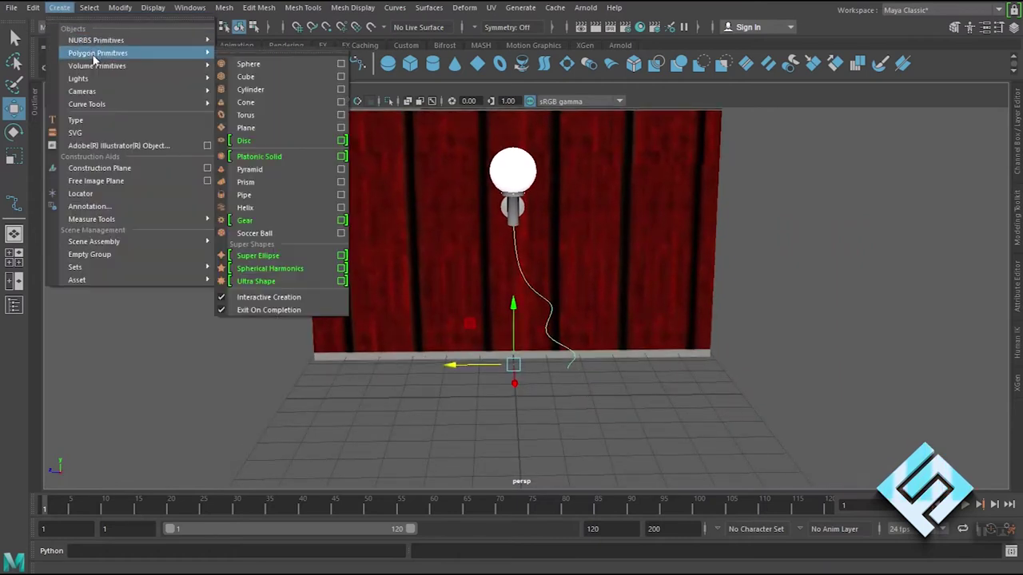
{"action": "left_click", "coordinate": [251, 89]}
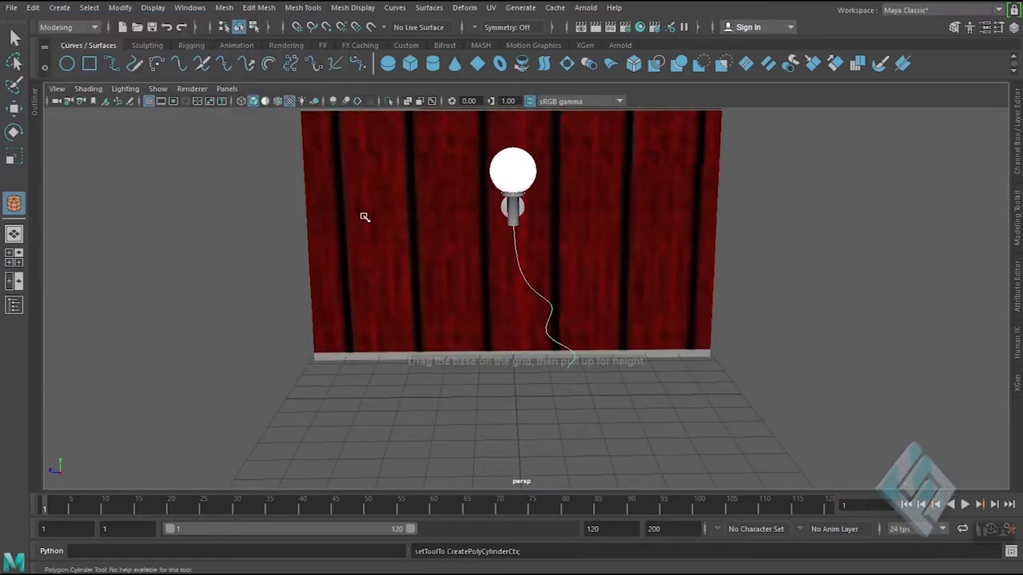
{"action": "left_click_drag", "start_coordinate": [469, 424], "coordinate": [459, 233]}
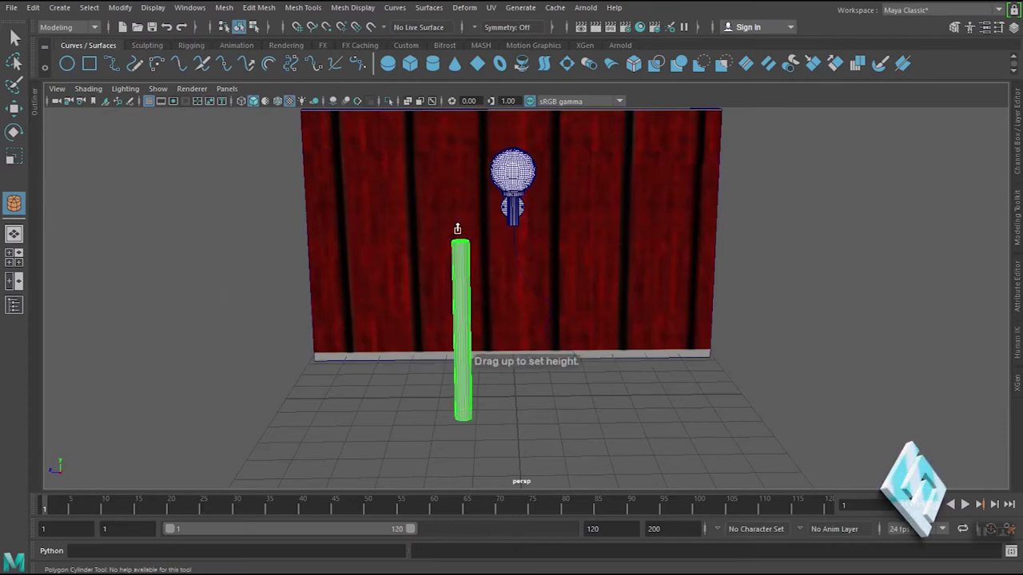
{"action": "mouse_move", "coordinate": [527, 387]}
{"action": "left_mouse_down", "text": "alt"}
{"action": "mouse_move", "coordinate": [570, 386]}
{"action": "mouse_move", "coordinate": [525, 399]}
{"action": "mouse_move", "coordinate": [513, 392]}
{"action": "mouse_move", "coordinate": [527, 382]}
{"action": "left_mouse_up", "text": "alt"}
{"action": "scroll", "coordinate": [523, 379], "scroll_direction": "up", "scroll_amount": 3}
{"action": "left_click", "coordinate": [438, 287]}
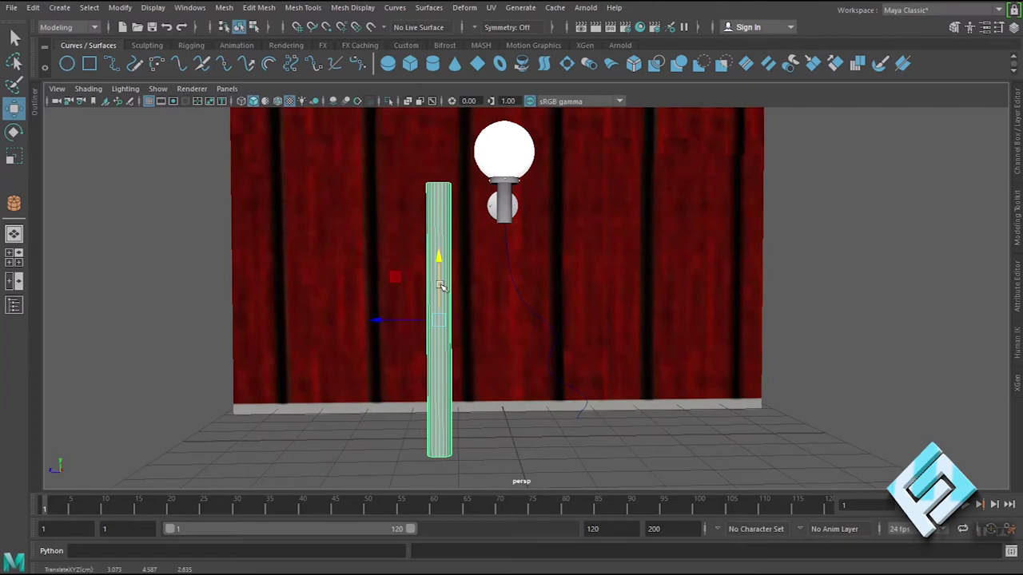
- Set polyCylinder1 Subdivisions Axis to 12 and Subdivisions Caps to 0, then close the Channel Box
{"action": "left_click", "coordinate": [1018, 143]}
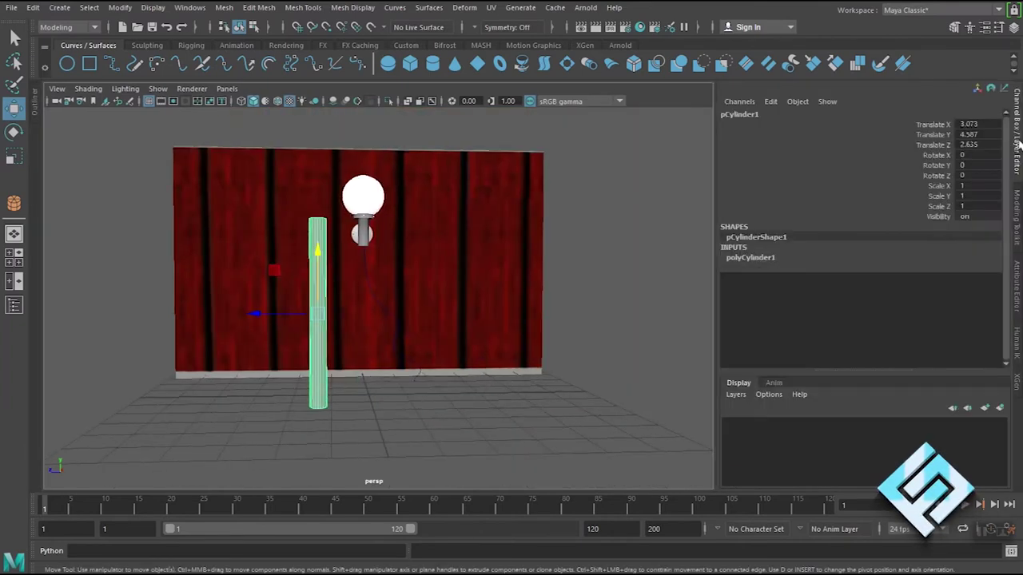
{"action": "left_click", "coordinate": [749, 258]}
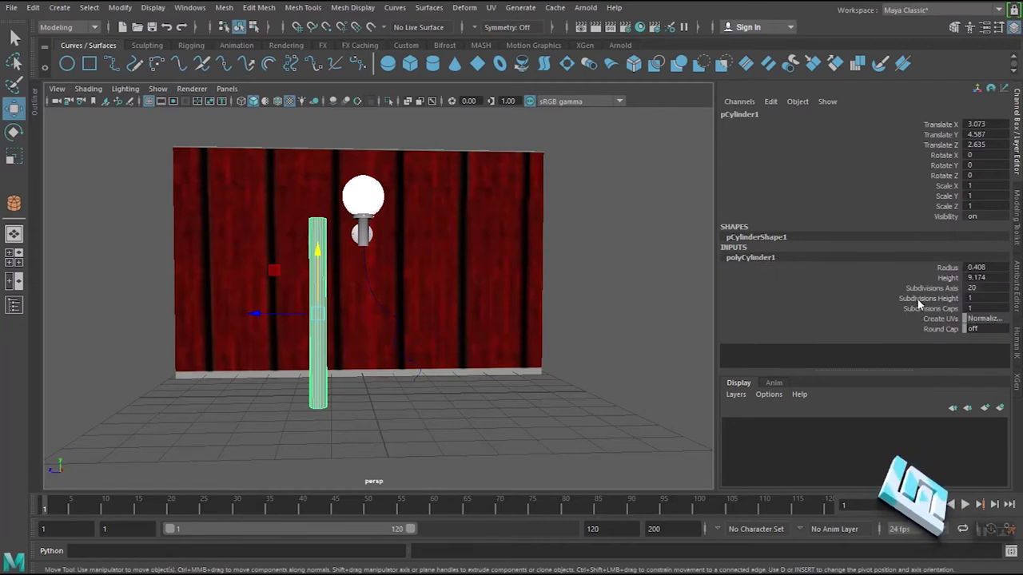
{"action": "double_click", "coordinate": [970, 287]}
{"action": "type", "text": "12"}
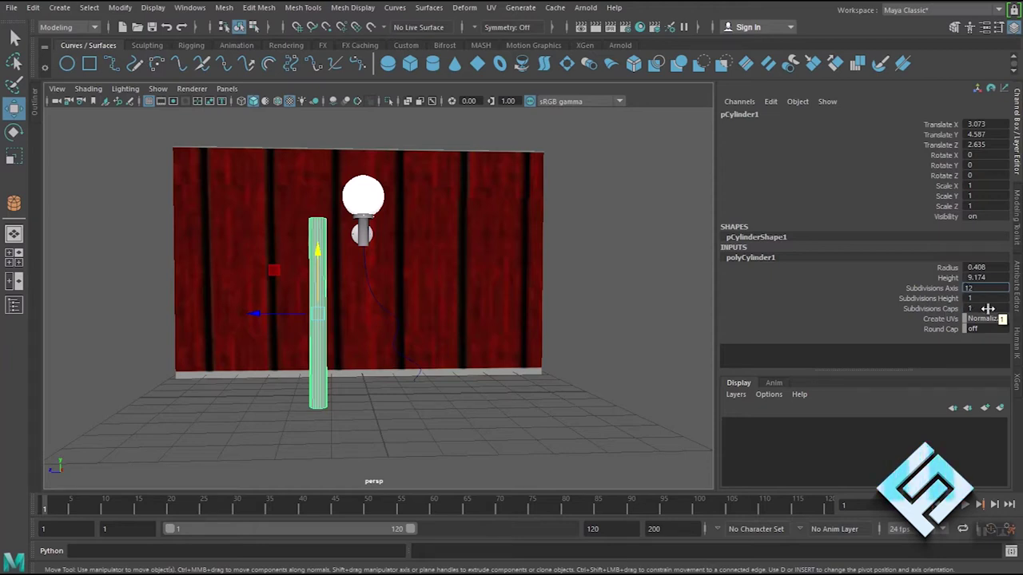
{"action": "left_click", "coordinate": [981, 308]}
{"action": "type", "text": "0"}
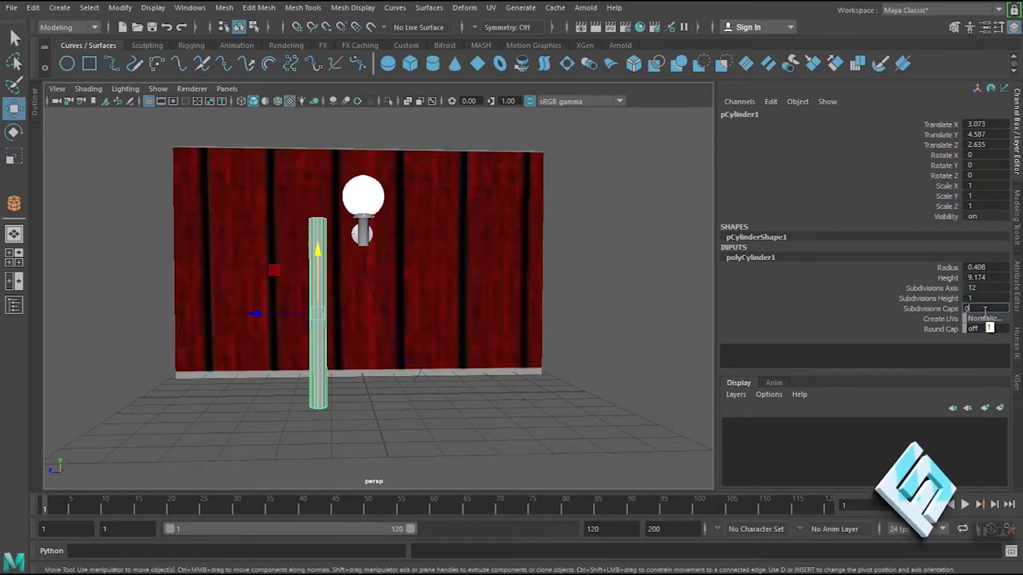
{"action": "left_click", "coordinate": [983, 311]}
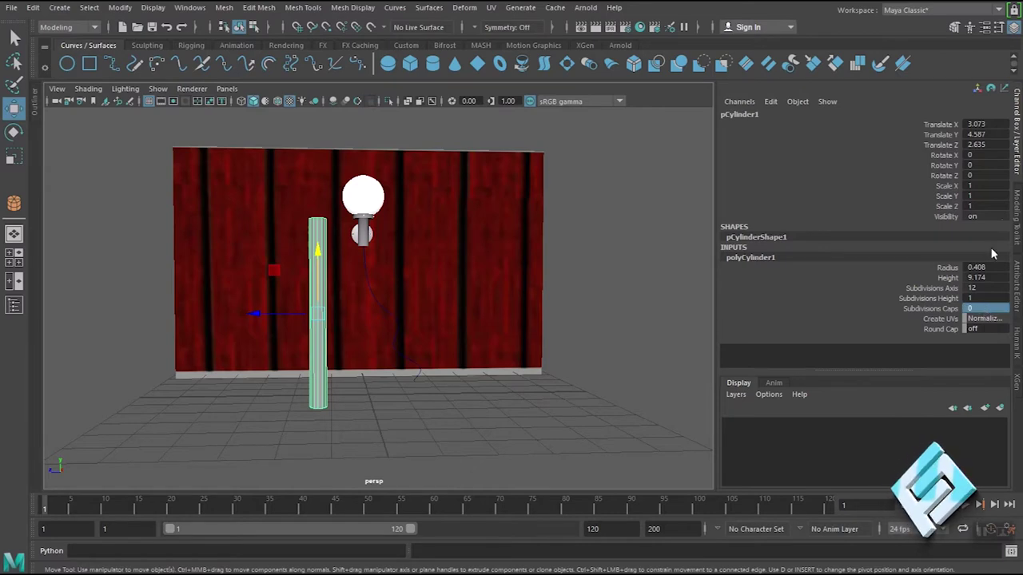
{"action": "left_click", "coordinate": [1017, 150]}
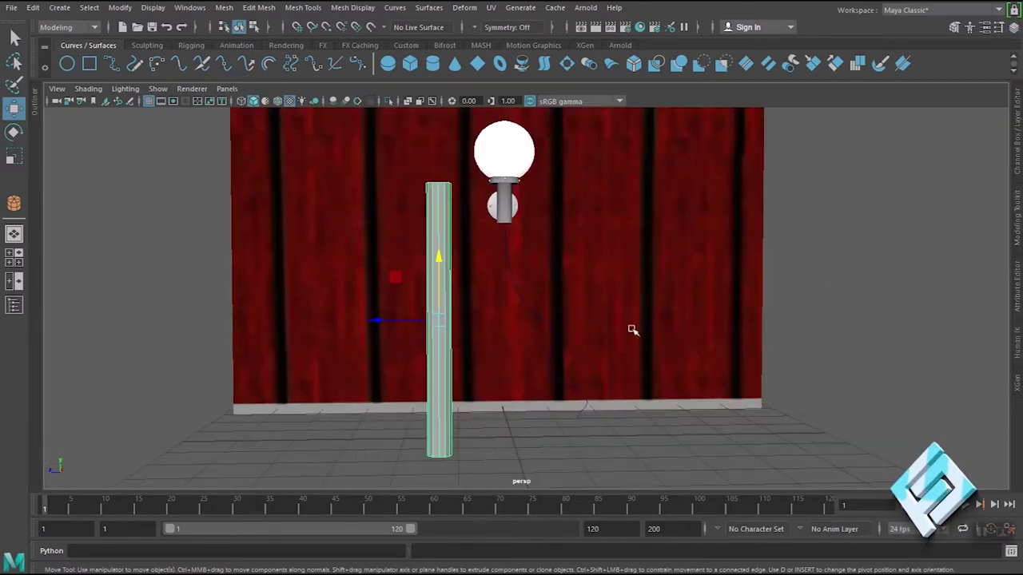
- Delete the cylinder's side faces in Face mode, then select the remaining top cap disc
{"action": "mouse_move", "coordinate": [504, 413]}
{"action": "left_mouse_down", "text": "alt"}
{"action": "mouse_move", "coordinate": [484, 401]}
{"action": "mouse_move", "coordinate": [498, 407]}
{"action": "mouse_move", "coordinate": [521, 316]}
{"action": "mouse_move", "coordinate": [522, 333]}
{"action": "left_mouse_up", "text": "alt"}
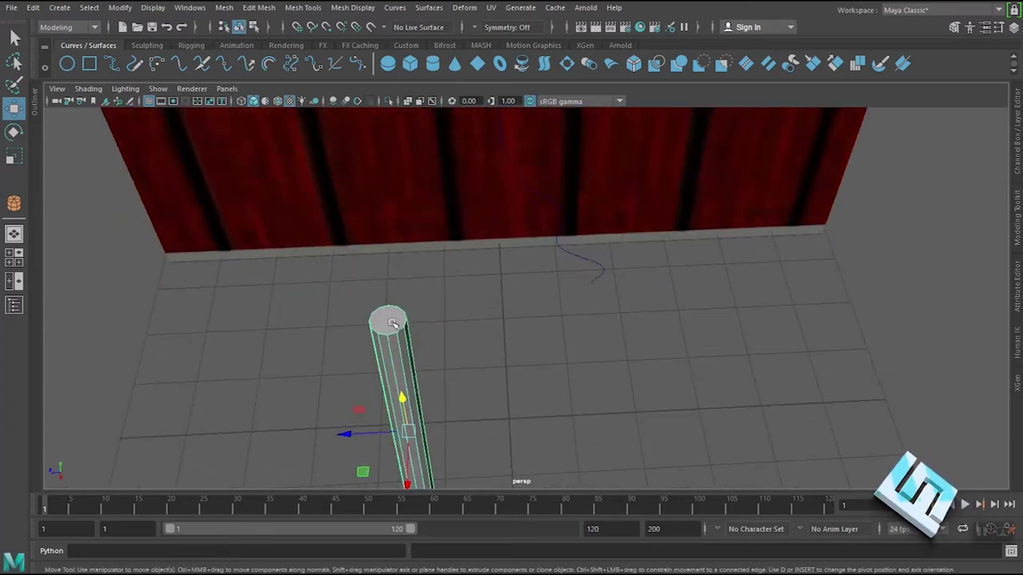
{"action": "left_click_drag", "start_coordinate": [495, 403], "coordinate": [504, 365], "text": "alt"}
{"action": "right_click_drag", "start_coordinate": [411, 259], "coordinate": [412, 229]}
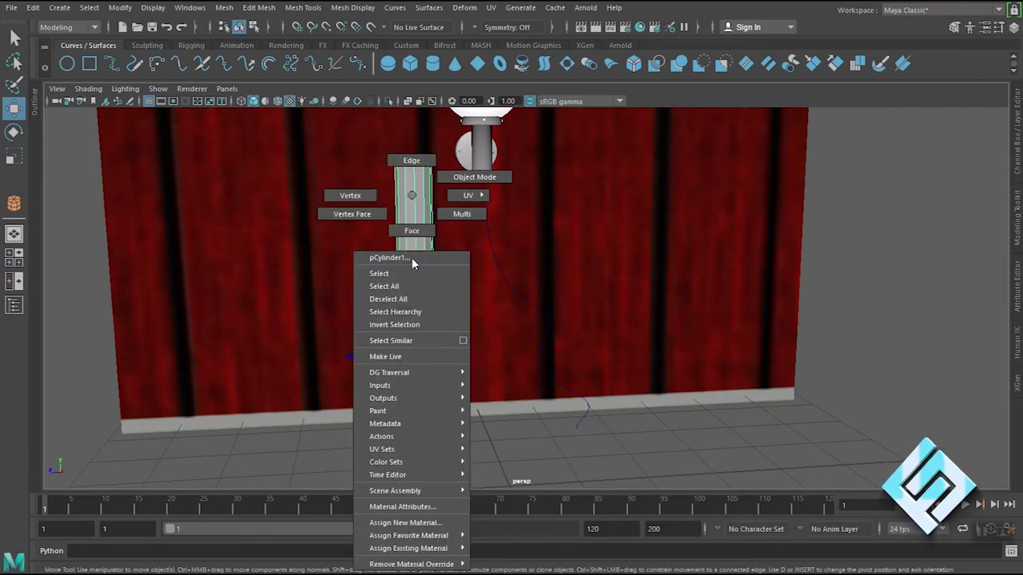
{"action": "mouse_move", "coordinate": [456, 308]}
{"action": "left_mouse_down", "text": "alt"}
{"action": "mouse_move", "coordinate": [537, 408]}
{"action": "mouse_move", "coordinate": [439, 288]}
{"action": "left_mouse_up", "text": "alt"}
{"action": "left_click_drag", "start_coordinate": [437, 339], "coordinate": [472, 503]}
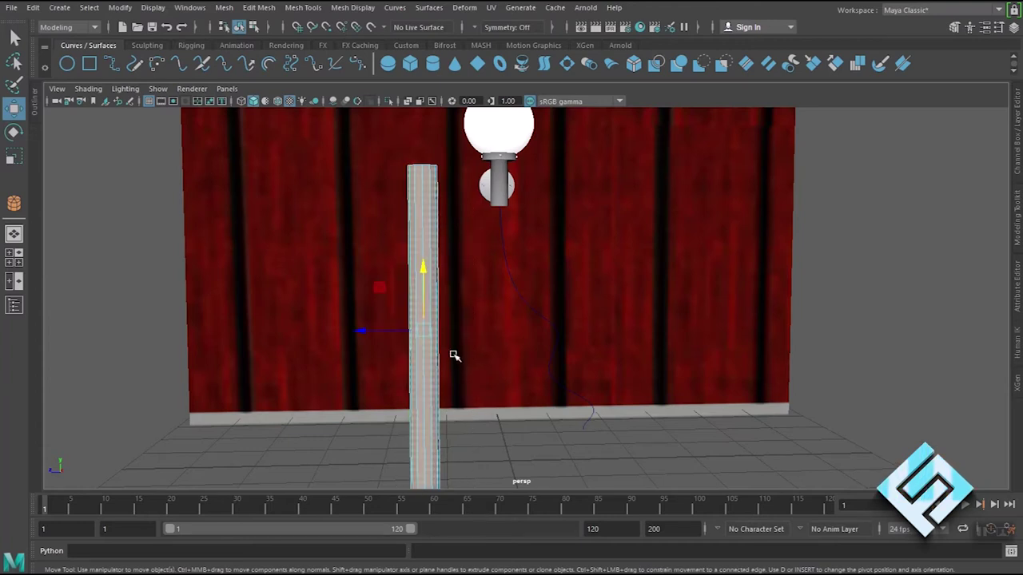
{"action": "key", "text": "Delete"}
{"action": "left_click_drag", "start_coordinate": [455, 312], "coordinate": [418, 333], "text": "alt"}
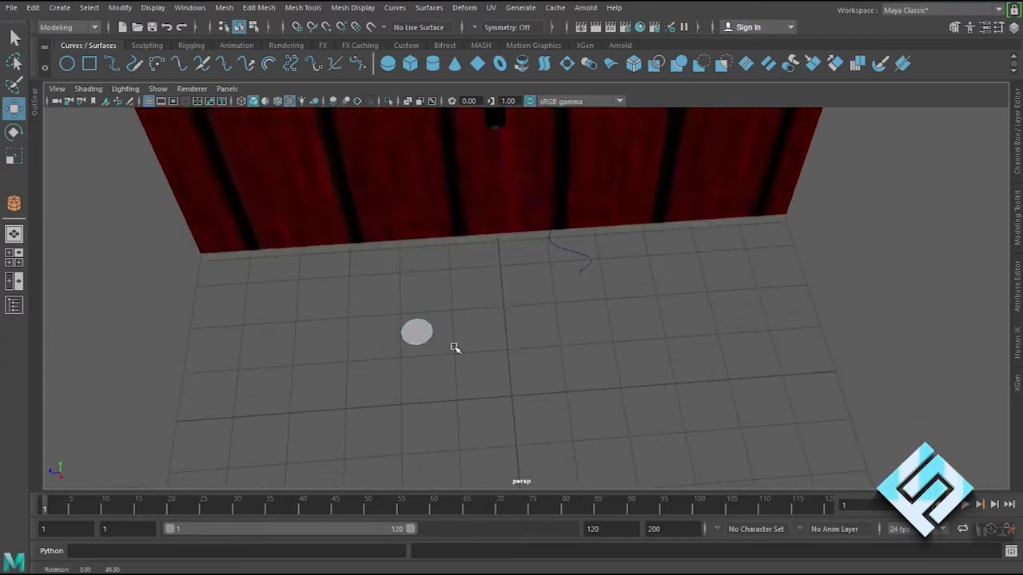
{"action": "right_click_drag", "start_coordinate": [419, 336], "coordinate": [480, 175]}
{"action": "left_click", "coordinate": [419, 334]}
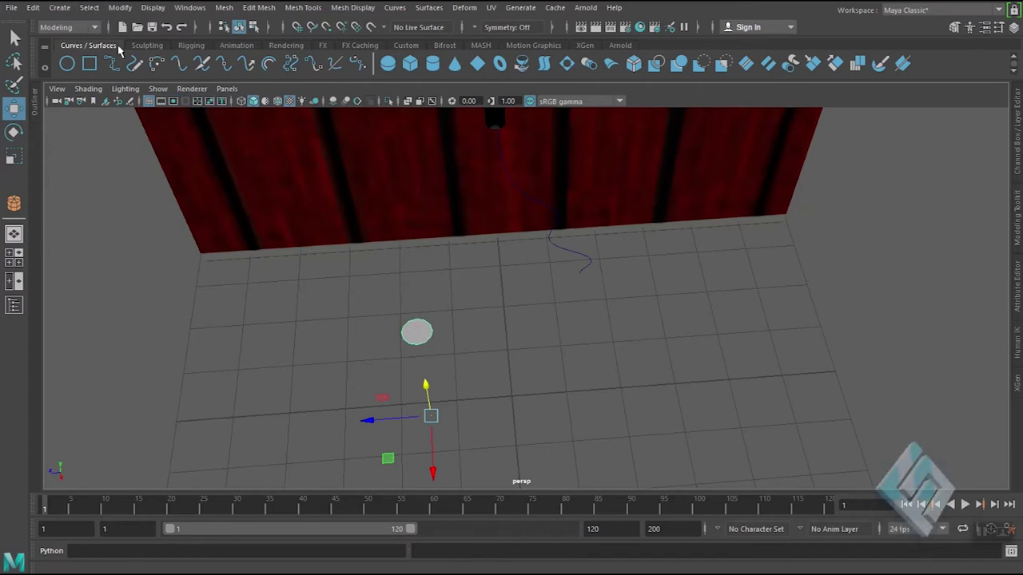
- Centre the cap disc's pivot and slide it across the floor toward the wall
{"action": "left_click", "coordinate": [120, 8]}
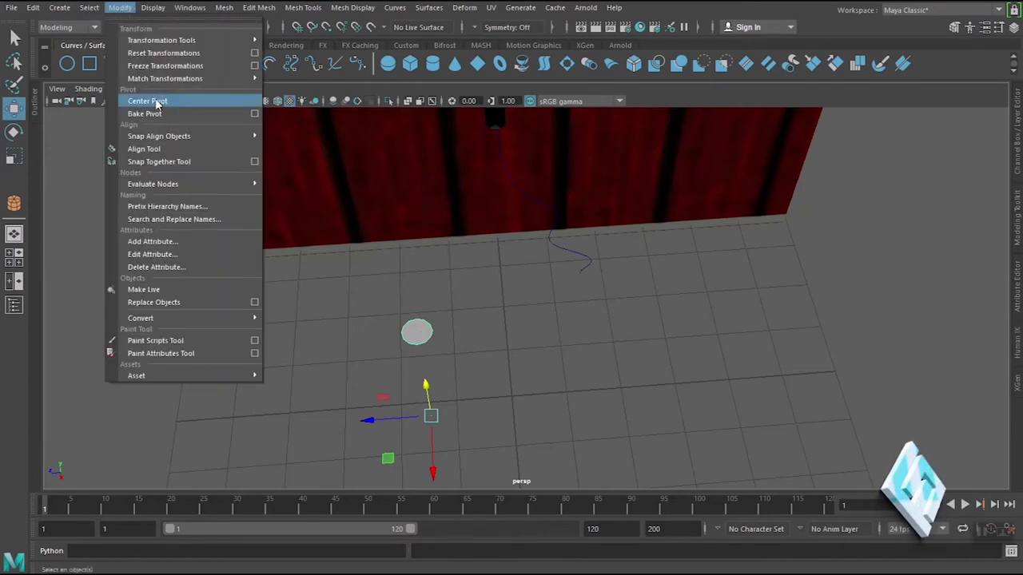
{"action": "left_click", "coordinate": [152, 101]}
{"action": "left_click_drag", "start_coordinate": [394, 339], "coordinate": [459, 334]}
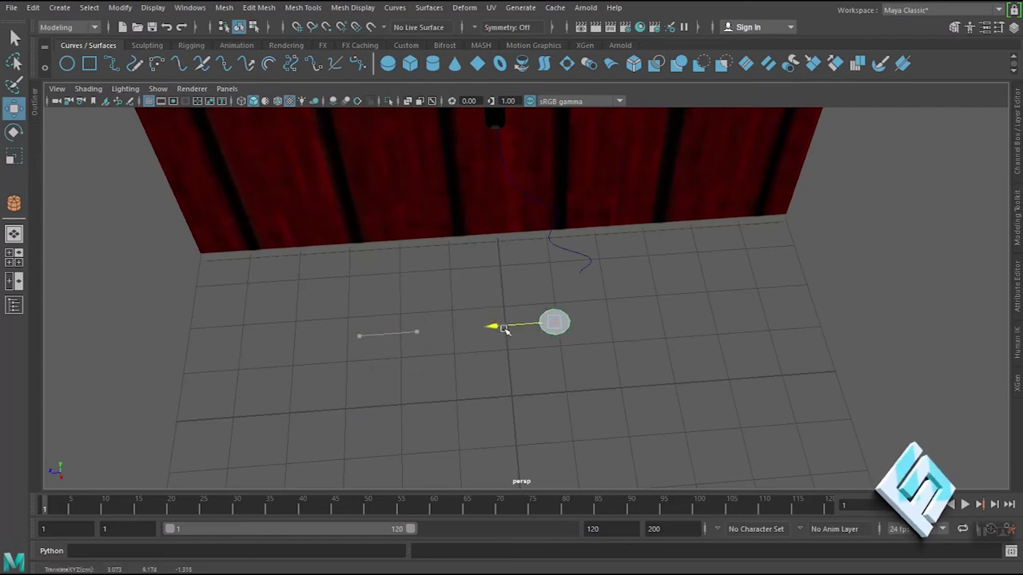
{"action": "left_click_drag", "start_coordinate": [486, 382], "coordinate": [484, 340]}
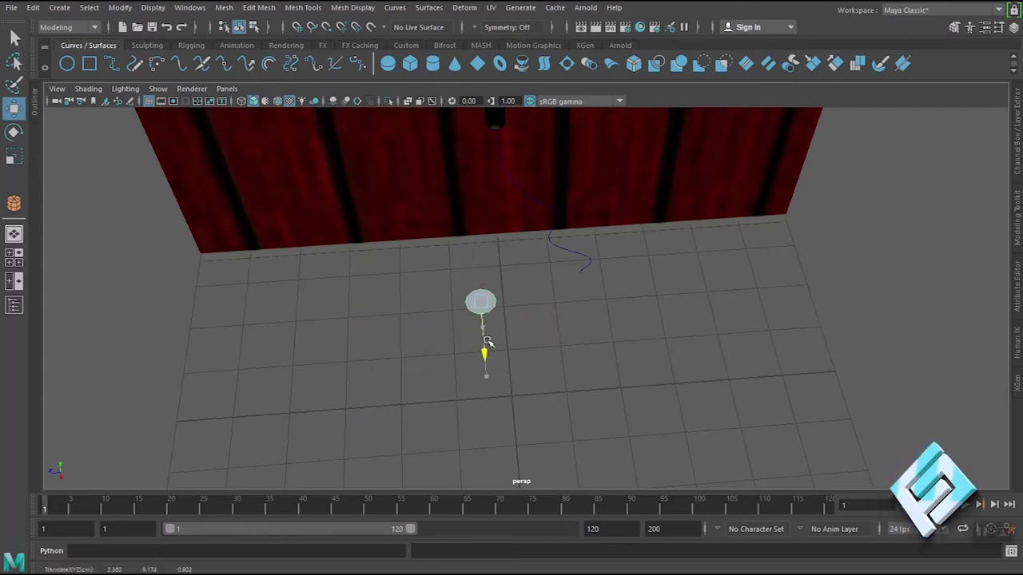
{"action": "left_click_drag", "start_coordinate": [620, 365], "coordinate": [623, 337], "text": "alt"}
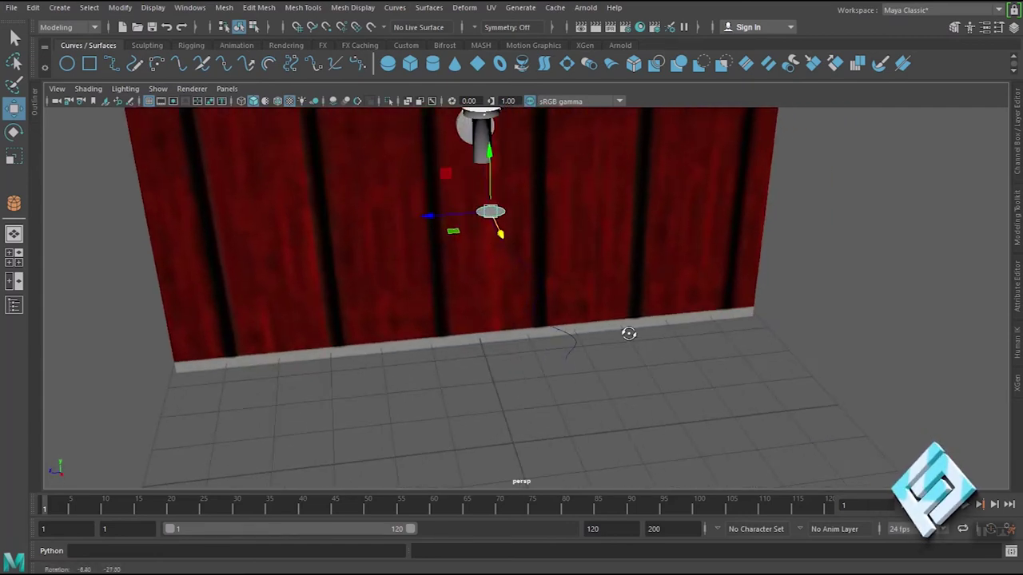
{"action": "mouse_move", "coordinate": [612, 374]}
{"action": "left_mouse_down", "text": "alt"}
{"action": "mouse_move", "coordinate": [617, 392]}
{"action": "mouse_move", "coordinate": [742, 389]}
{"action": "mouse_move", "coordinate": [630, 390]}
{"action": "mouse_move", "coordinate": [593, 331]}
{"action": "left_mouse_up", "text": "alt"}
{"action": "scroll", "coordinate": [585, 332], "scroll_direction": "up", "scroll_amount": 3}
{"action": "mouse_move", "coordinate": [425, 341]}
{"action": "left_mouse_down", "text": "alt"}
{"action": "mouse_move", "coordinate": [564, 327]}
{"action": "mouse_move", "coordinate": [564, 344]}
{"action": "left_mouse_up", "text": "alt"}
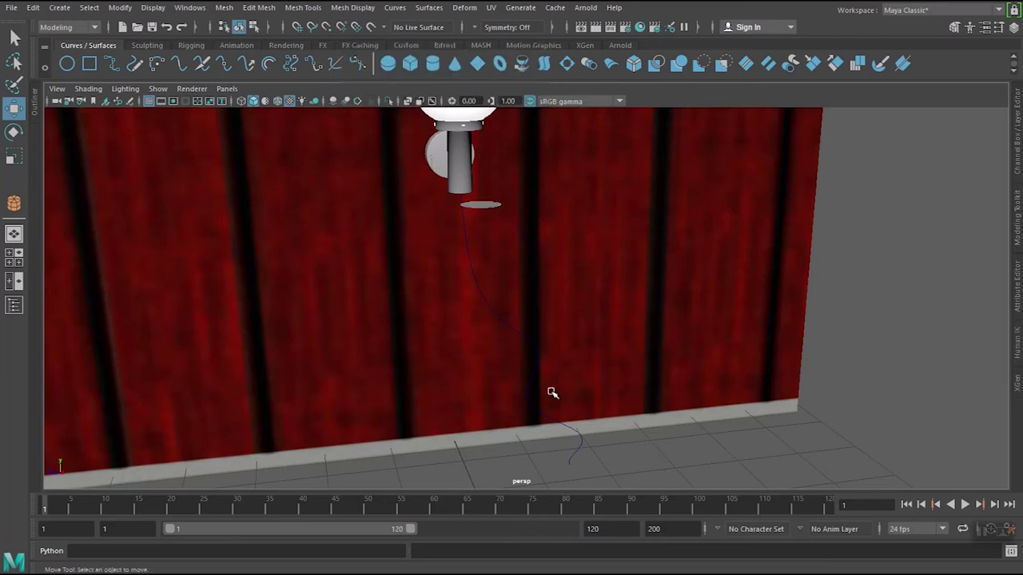
{"action": "left_click_drag", "start_coordinate": [420, 400], "coordinate": [484, 395], "text": "alt"}
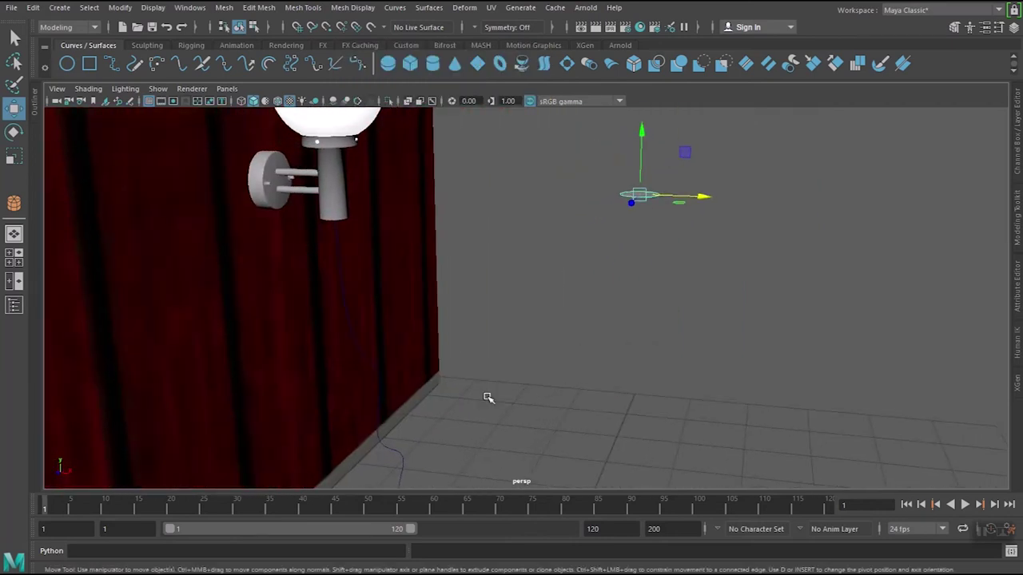
- With curve snapping on, carry the disc up to the lamp's underside
{"action": "key", "text": "c"}
{"action": "middle_click_drag", "start_coordinate": [340, 232], "coordinate": [338, 232]}
{"action": "mouse_move", "coordinate": [644, 195]}
{"action": "middle_mouse_down"}
{"action": "mouse_move", "coordinate": [354, 221]}
{"action": "mouse_move", "coordinate": [337, 235]}
{"action": "mouse_move", "coordinate": [349, 235]}
{"action": "middle_mouse_up"}
{"action": "mouse_move", "coordinate": [595, 383]}
{"action": "left_mouse_down", "text": "alt"}
{"action": "mouse_move", "coordinate": [505, 367]}
{"action": "mouse_move", "coordinate": [472, 340]}
{"action": "left_mouse_up", "text": "alt"}
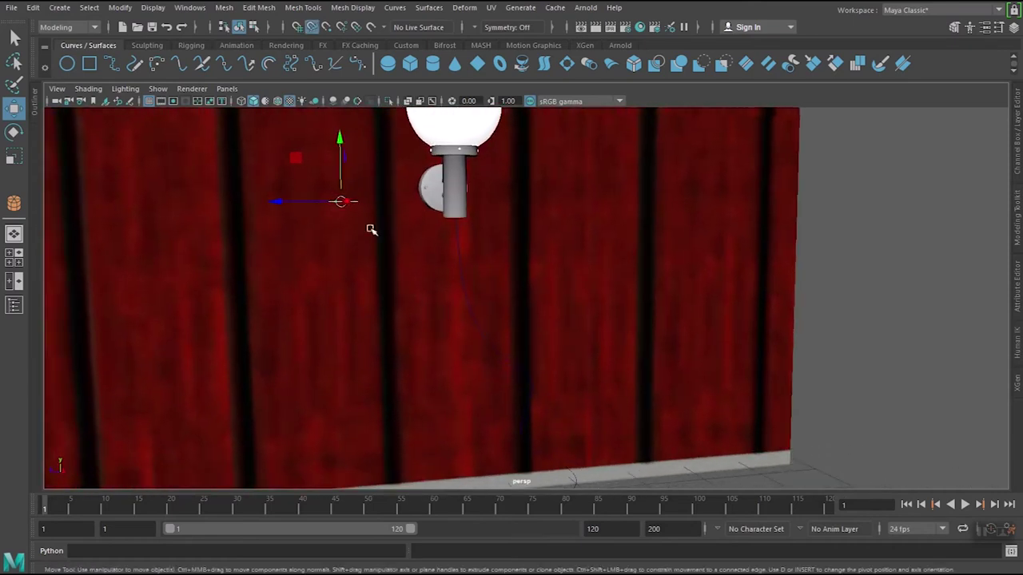
{"action": "mouse_move", "coordinate": [278, 204]}
{"action": "left_mouse_down"}
{"action": "mouse_move", "coordinate": [406, 233]}
{"action": "mouse_move", "coordinate": [448, 192]}
{"action": "mouse_move", "coordinate": [474, 133]}
{"action": "left_mouse_up"}
{"action": "scroll", "coordinate": [505, 174], "scroll_direction": "down", "scroll_amount": 2}
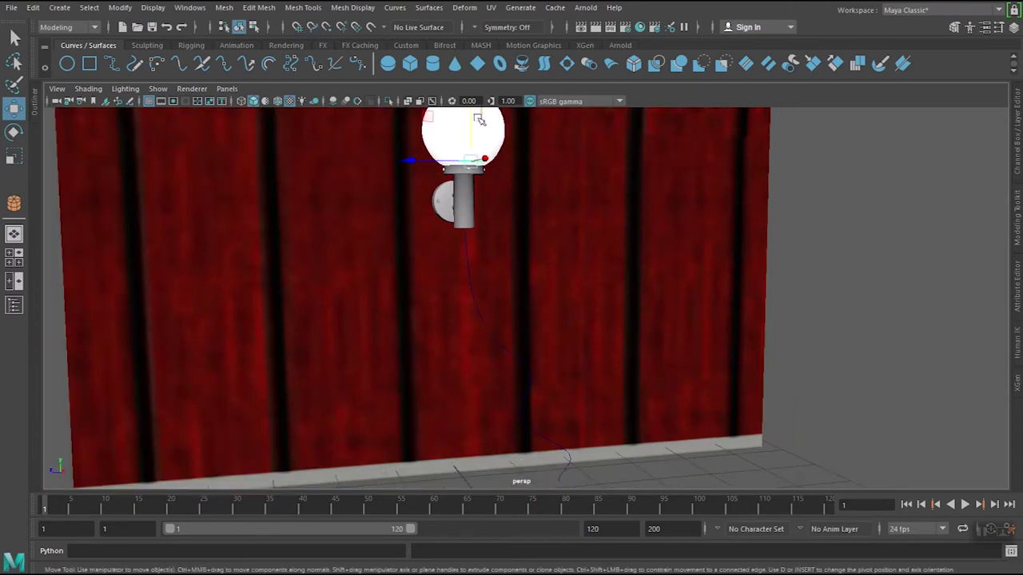
{"action": "scroll", "coordinate": [491, 161], "scroll_direction": "down", "scroll_amount": 2}
{"action": "left_click_drag", "start_coordinate": [480, 115], "coordinate": [479, 181]}
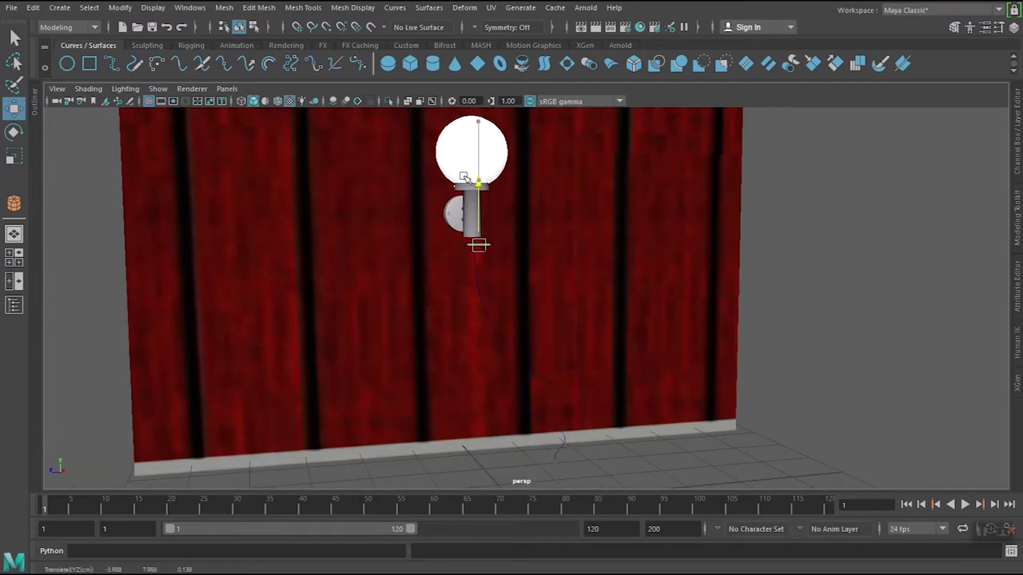
{"action": "scroll", "coordinate": [573, 321], "scroll_direction": "up", "scroll_amount": 3}
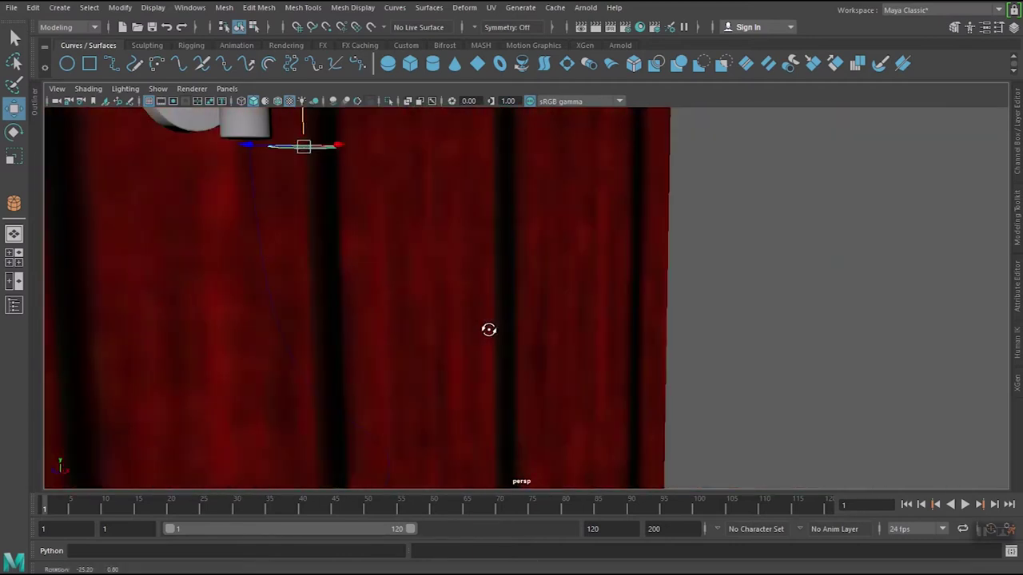
- Fine-tune the disc's position so it sits just beneath the lamp cylinder
{"action": "middle_click_drag", "start_coordinate": [488, 330], "coordinate": [476, 318], "text": "alt"}
{"action": "mouse_move", "coordinate": [476, 318]}
{"action": "left_mouse_down", "text": "alt"}
{"action": "mouse_move", "coordinate": [493, 303]}
{"action": "mouse_move", "coordinate": [632, 347]}
{"action": "left_mouse_up", "text": "alt"}
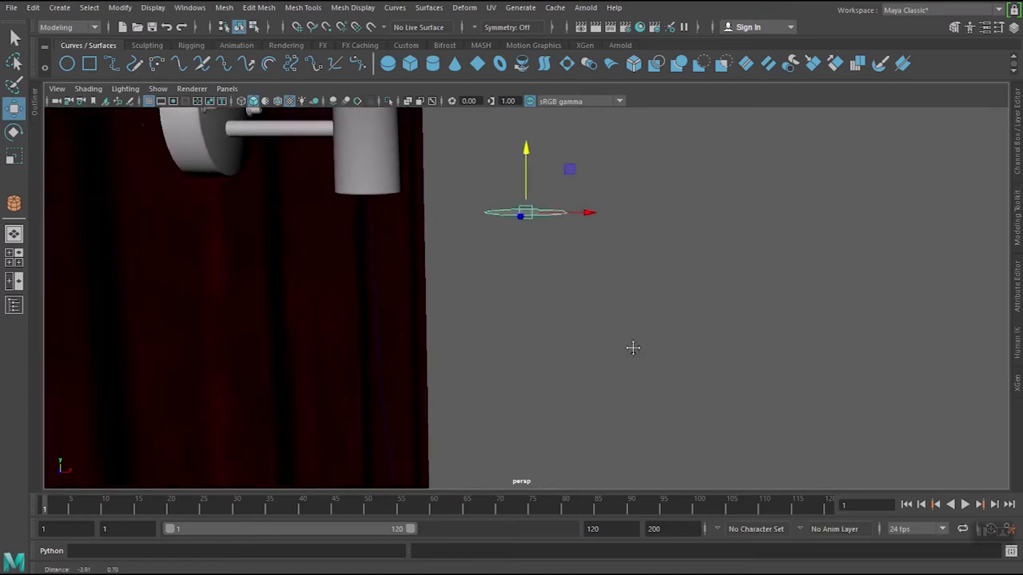
{"action": "left_click_drag", "start_coordinate": [589, 213], "coordinate": [438, 212]}
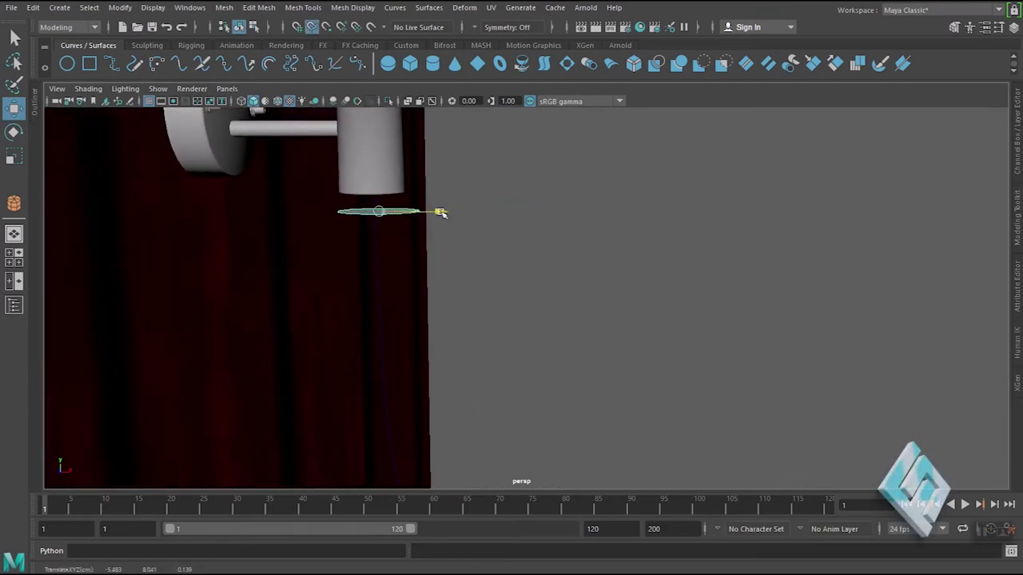
{"action": "mouse_move", "coordinate": [374, 200]}
{"action": "left_mouse_down"}
{"action": "mouse_move", "coordinate": [376, 156]}
{"action": "mouse_move", "coordinate": [404, 174]}
{"action": "left_mouse_up"}
{"action": "mouse_move", "coordinate": [418, 130]}
{"action": "left_mouse_down"}
{"action": "mouse_move", "coordinate": [420, 215]}
{"action": "mouse_move", "coordinate": [418, 182]}
{"action": "left_mouse_up"}
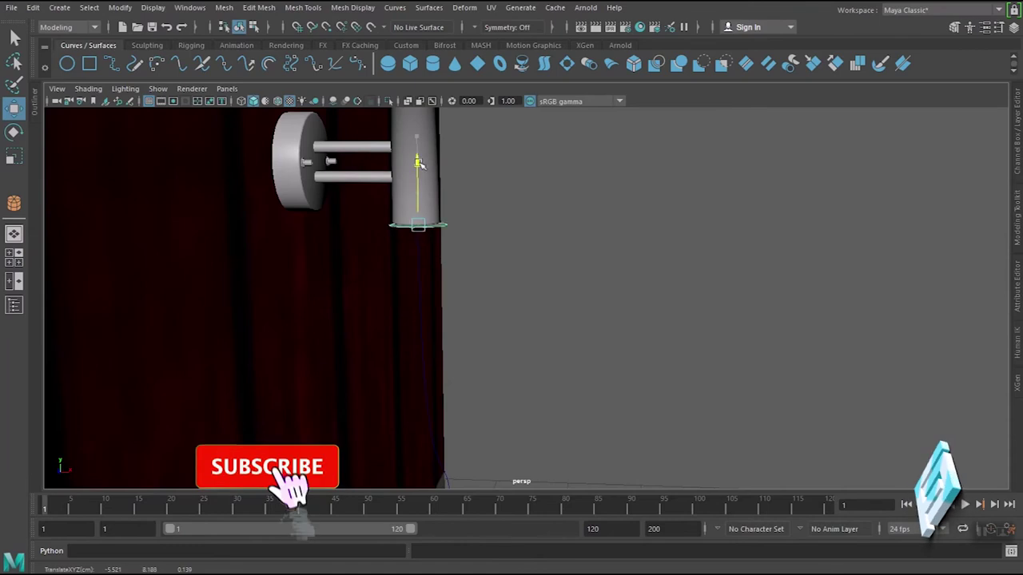
{"action": "scroll", "coordinate": [479, 264], "scroll_direction": "up", "scroll_amount": 3}
{"action": "mouse_move", "coordinate": [673, 319]}
{"action": "left_mouse_down", "text": "alt"}
{"action": "mouse_move", "coordinate": [696, 312]}
{"action": "mouse_move", "coordinate": [461, 326]}
{"action": "mouse_move", "coordinate": [459, 295]}
{"action": "mouse_move", "coordinate": [407, 224]}
{"action": "mouse_move", "coordinate": [424, 327]}
{"action": "mouse_move", "coordinate": [487, 346]}
{"action": "left_mouse_up", "text": "alt"}
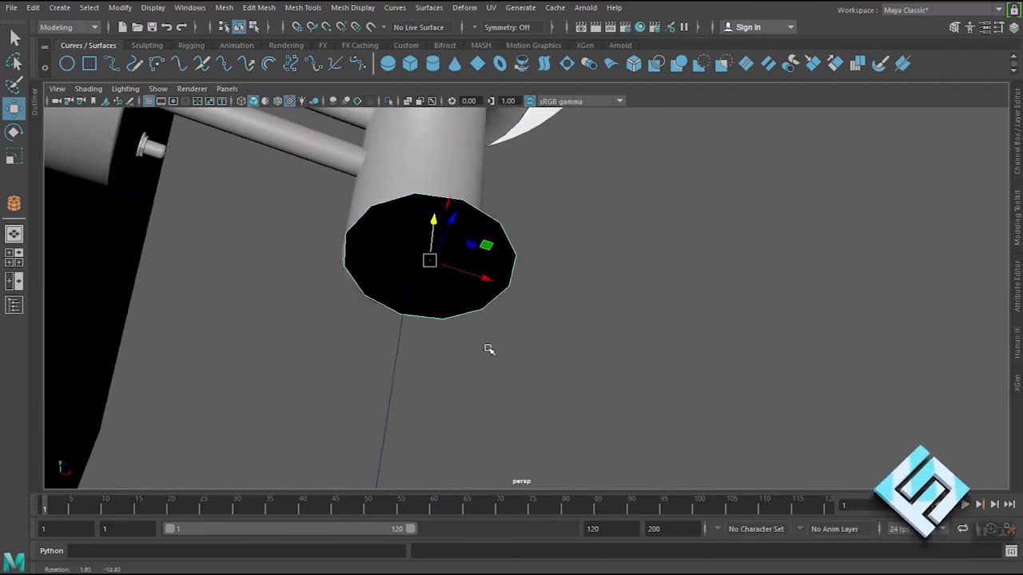
- Nudge the disc under the lamp and scale it down to cord thickness, about 0.03
{"action": "mouse_move", "coordinate": [484, 276]}
{"action": "left_mouse_down"}
{"action": "mouse_move", "coordinate": [475, 279]}
{"action": "mouse_move", "coordinate": [452, 241]}
{"action": "left_mouse_up"}
{"action": "left_click_drag", "start_coordinate": [436, 208], "coordinate": [432, 234]}
{"action": "mouse_move", "coordinate": [436, 294]}
{"action": "left_mouse_down"}
{"action": "mouse_move", "coordinate": [462, 288]}
{"action": "mouse_move", "coordinate": [403, 284]}
{"action": "mouse_move", "coordinate": [298, 349]}
{"action": "left_mouse_up"}
{"action": "key", "text": "r"}
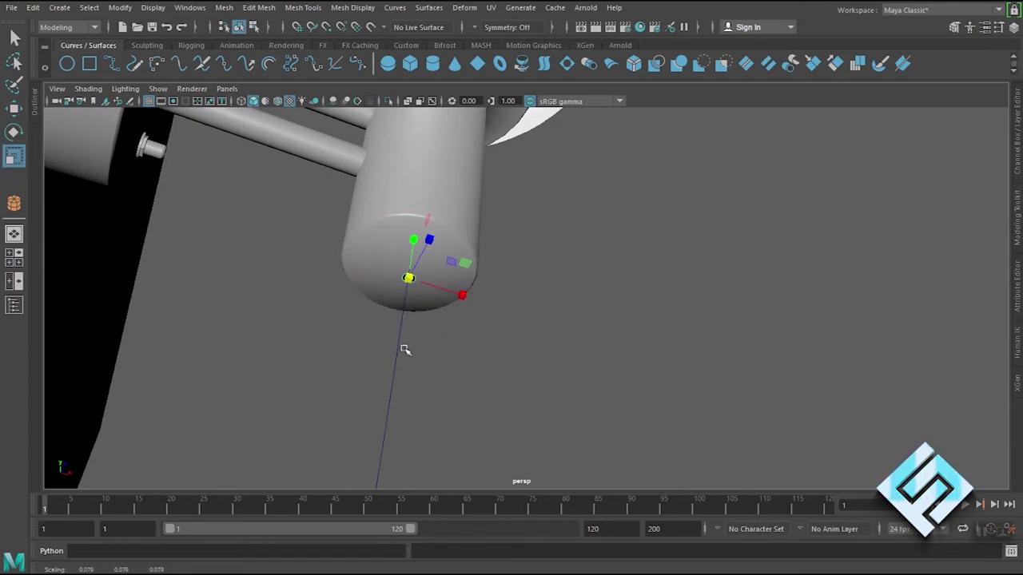
{"action": "scroll", "coordinate": [432, 349], "scroll_direction": "up", "scroll_amount": 3}
{"action": "scroll", "coordinate": [447, 347], "scroll_direction": "up", "scroll_amount": 3}
{"action": "scroll", "coordinate": [412, 344], "scroll_direction": "up", "scroll_amount": 3}
{"action": "mouse_move", "coordinate": [300, 289]}
{"action": "left_mouse_down", "text": "alt"}
{"action": "mouse_move", "coordinate": [664, 338]}
{"action": "mouse_move", "coordinate": [799, 336]}
{"action": "mouse_move", "coordinate": [720, 343]}
{"action": "left_mouse_up", "text": "alt"}
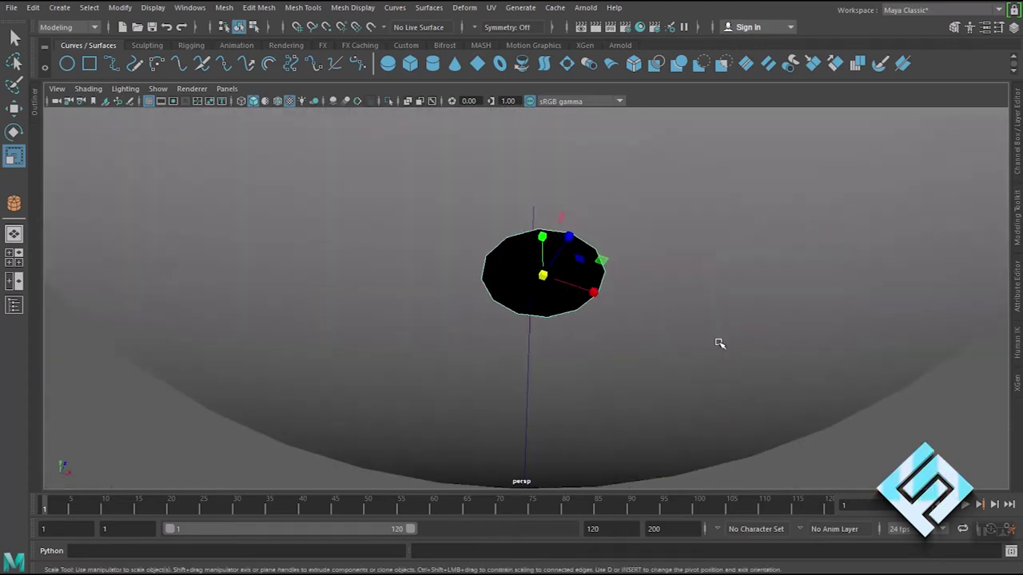
{"action": "left_click_drag", "start_coordinate": [544, 279], "coordinate": [493, 308]}
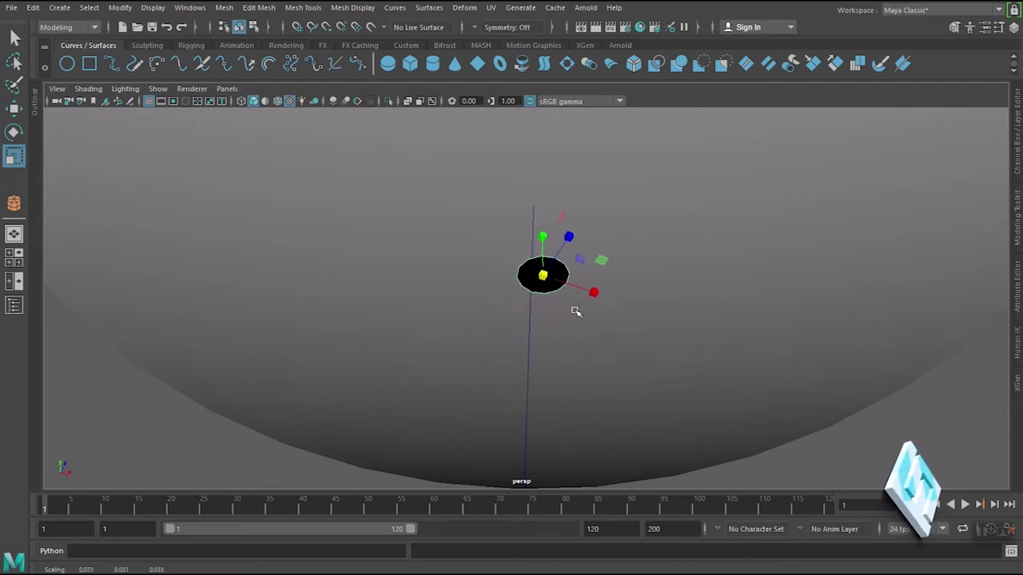
- Snap the shrunken disc onto the top end of the cord curve
{"action": "key", "text": "w"}
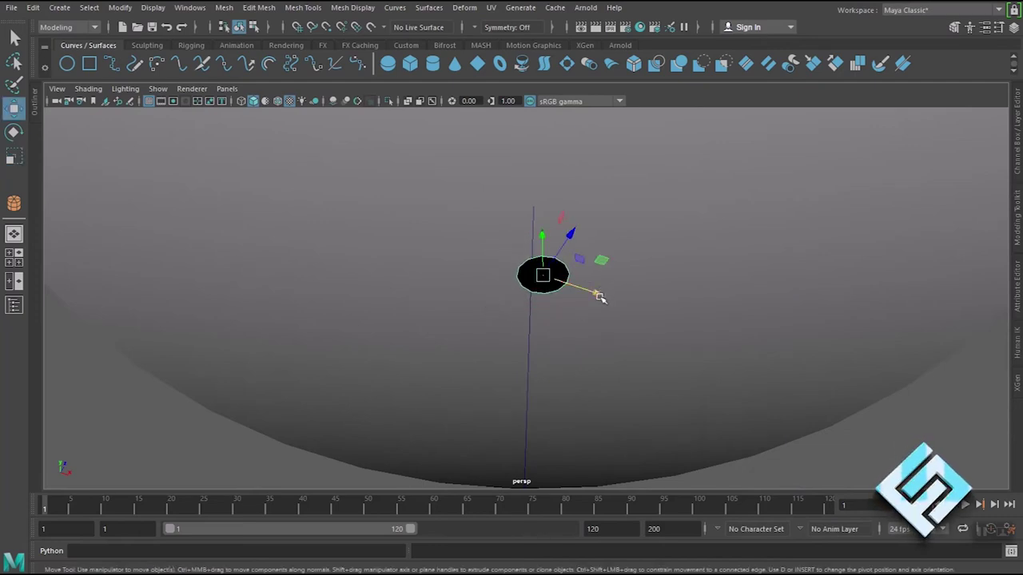
{"action": "left_click_drag", "start_coordinate": [600, 297], "coordinate": [584, 290]}
{"action": "left_click_drag", "start_coordinate": [554, 231], "coordinate": [556, 233]}
{"action": "key", "text": "c"}
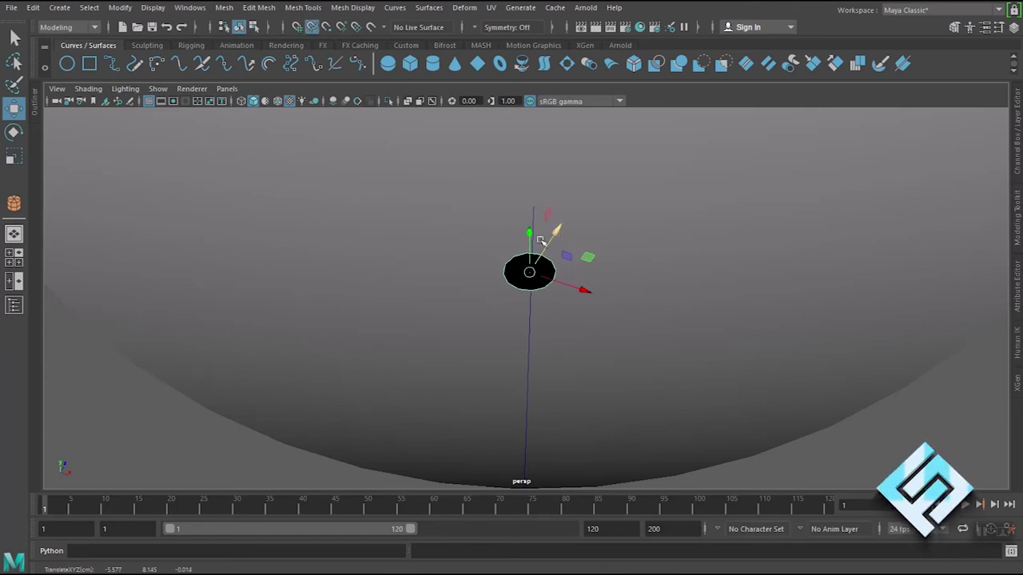
{"action": "mouse_move", "coordinate": [557, 231]}
{"action": "left_mouse_down"}
{"action": "mouse_move", "coordinate": [570, 246]}
{"action": "mouse_move", "coordinate": [533, 272]}
{"action": "mouse_move", "coordinate": [530, 424]}
{"action": "mouse_move", "coordinate": [533, 234]}
{"action": "mouse_move", "coordinate": [541, 463]}
{"action": "mouse_move", "coordinate": [538, 226]}
{"action": "mouse_move", "coordinate": [531, 271]}
{"action": "left_mouse_up"}
- Nudge the circle left and lower it onto the cord's top end at -5.552, 8.201, -0.071
{"action": "scroll", "coordinate": [583, 359], "scroll_direction": "up", "scroll_amount": 3}
{"action": "key", "text": "c"}
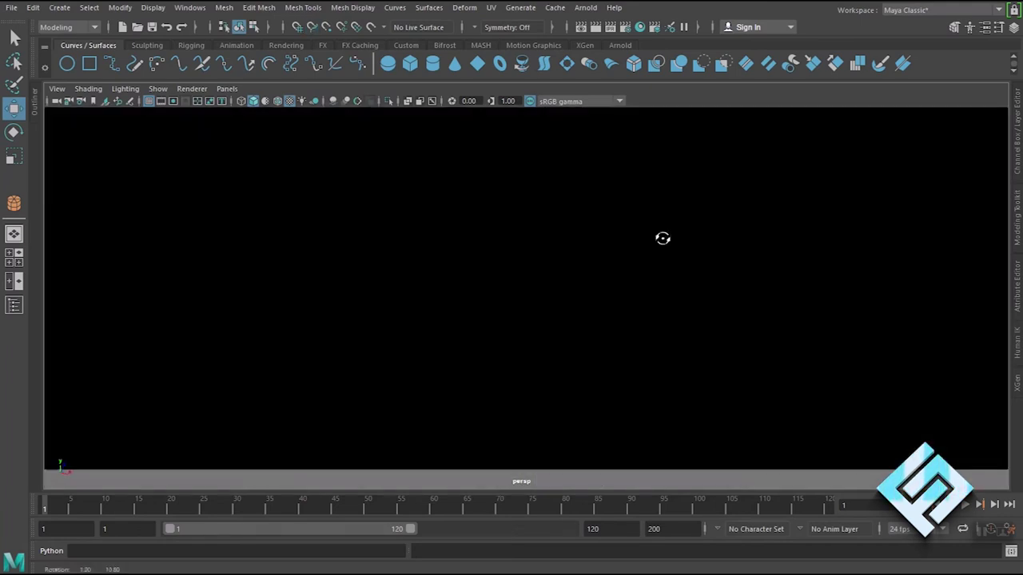
{"action": "scroll", "coordinate": [616, 280], "scroll_direction": "up", "scroll_amount": 2}
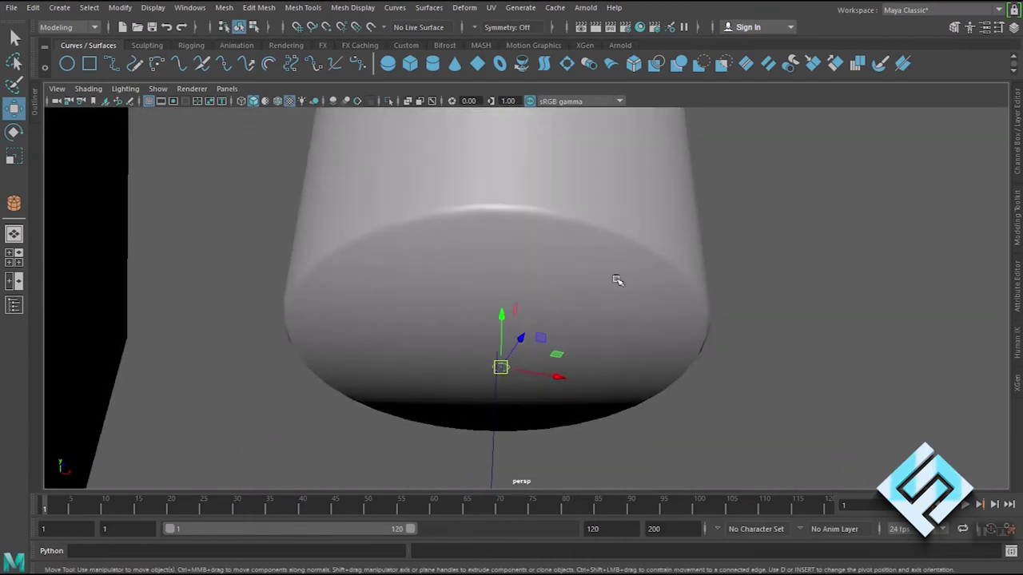
{"action": "scroll", "coordinate": [599, 317], "scroll_direction": "up", "scroll_amount": 1}
{"action": "scroll", "coordinate": [628, 316], "scroll_direction": "up", "scroll_amount": 3}
{"action": "mouse_move", "coordinate": [702, 353]}
{"action": "middle_mouse_down", "text": "alt"}
{"action": "mouse_move", "coordinate": [685, 294]}
{"action": "mouse_move", "coordinate": [598, 276]}
{"action": "mouse_move", "coordinate": [589, 292]}
{"action": "mouse_move", "coordinate": [586, 185]}
{"action": "middle_mouse_up", "text": "alt"}
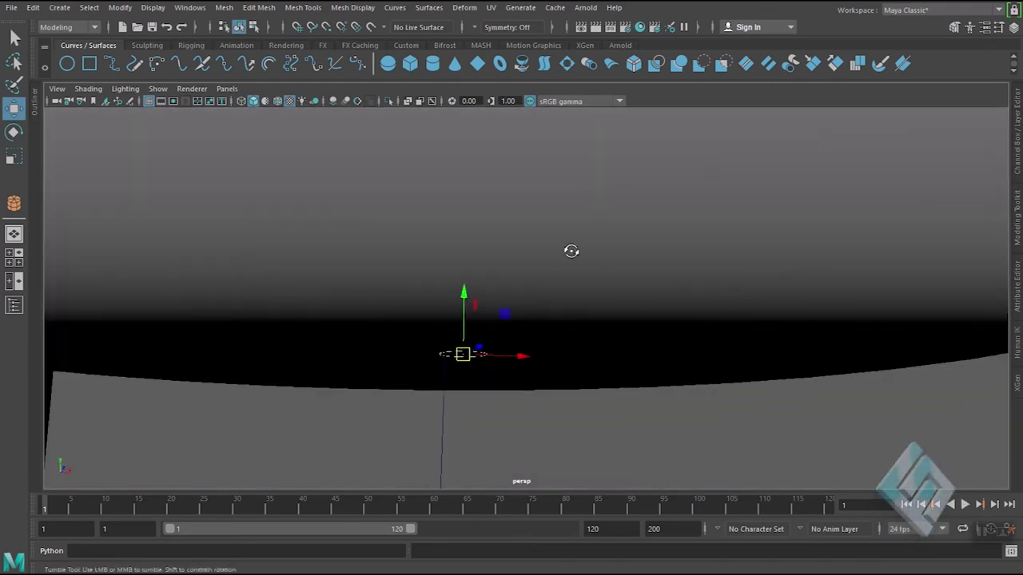
{"action": "scroll", "coordinate": [572, 252], "scroll_direction": "up", "scroll_amount": 1}
{"action": "left_click_drag", "start_coordinate": [537, 382], "coordinate": [505, 381]}
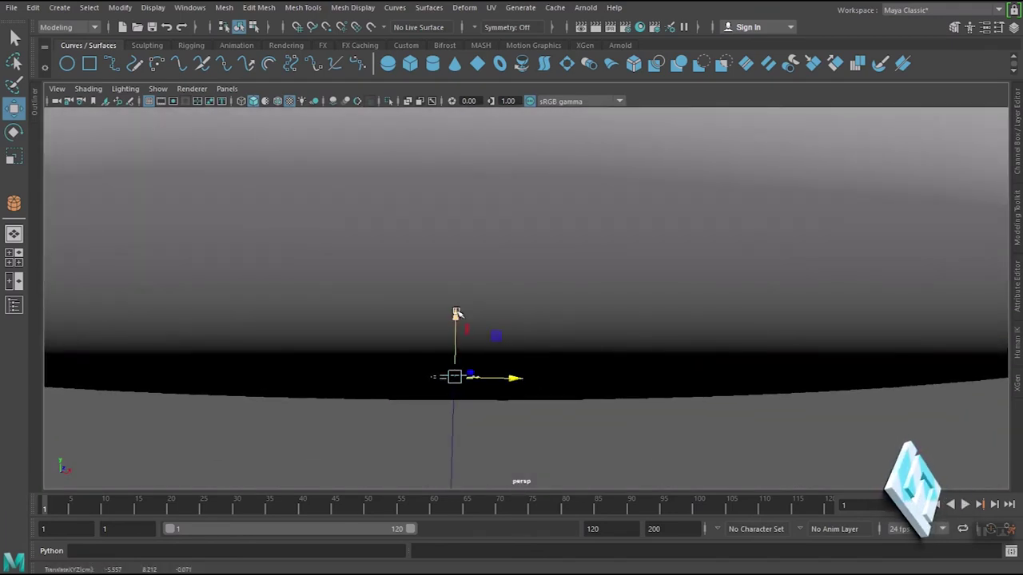
{"action": "left_click_drag", "start_coordinate": [456, 313], "coordinate": [456, 331]}
{"action": "mouse_move", "coordinate": [463, 347]}
{"action": "middle_mouse_down", "text": "alt"}
{"action": "mouse_move", "coordinate": [485, 425]}
{"action": "mouse_move", "coordinate": [575, 285]}
{"action": "middle_mouse_up", "text": "alt"}
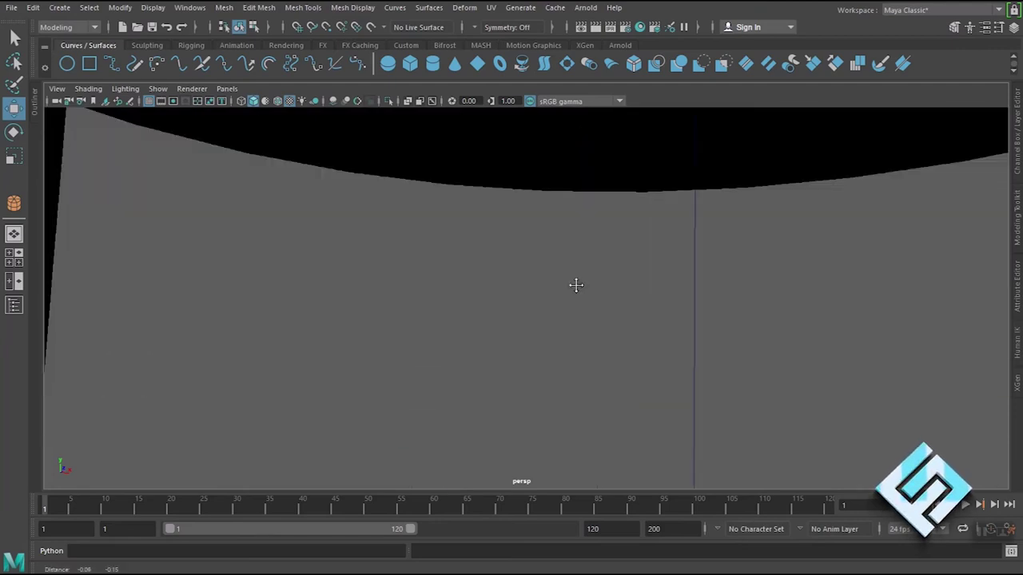
{"action": "middle_click_drag", "start_coordinate": [630, 260], "coordinate": [593, 306], "text": "alt"}
{"action": "mouse_move", "coordinate": [593, 306]}
{"action": "left_mouse_down", "text": "alt"}
{"action": "mouse_move", "coordinate": [577, 318]}
{"action": "mouse_move", "coordinate": [573, 282]}
{"action": "mouse_move", "coordinate": [577, 339]}
{"action": "mouse_move", "coordinate": [547, 315]}
{"action": "left_mouse_up", "text": "alt"}
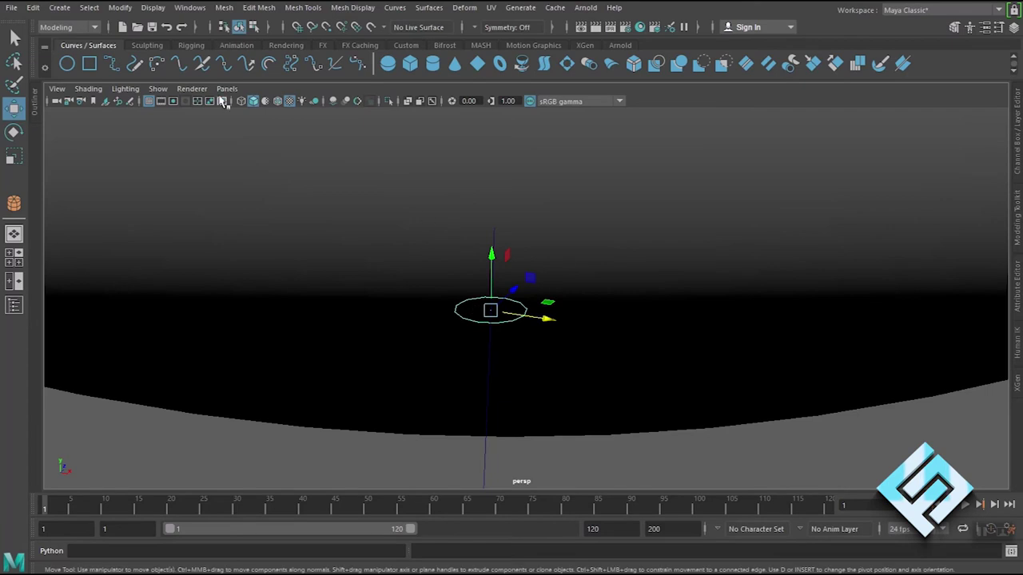
- Delete the circle's construction history and freeze its transformations
{"action": "left_click", "coordinate": [63, 12]}
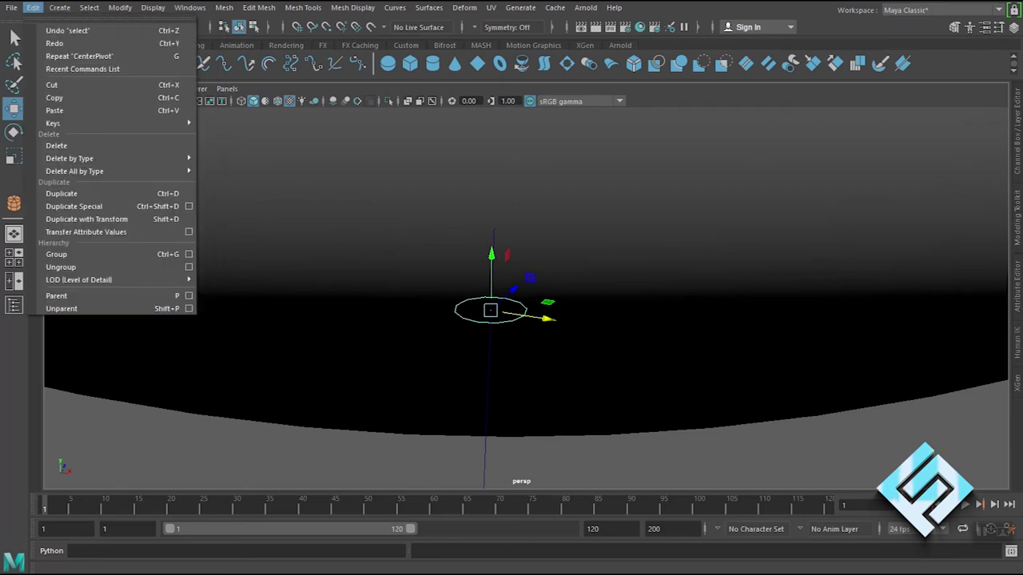
{"action": "mouse_move", "coordinate": [70, 158]}
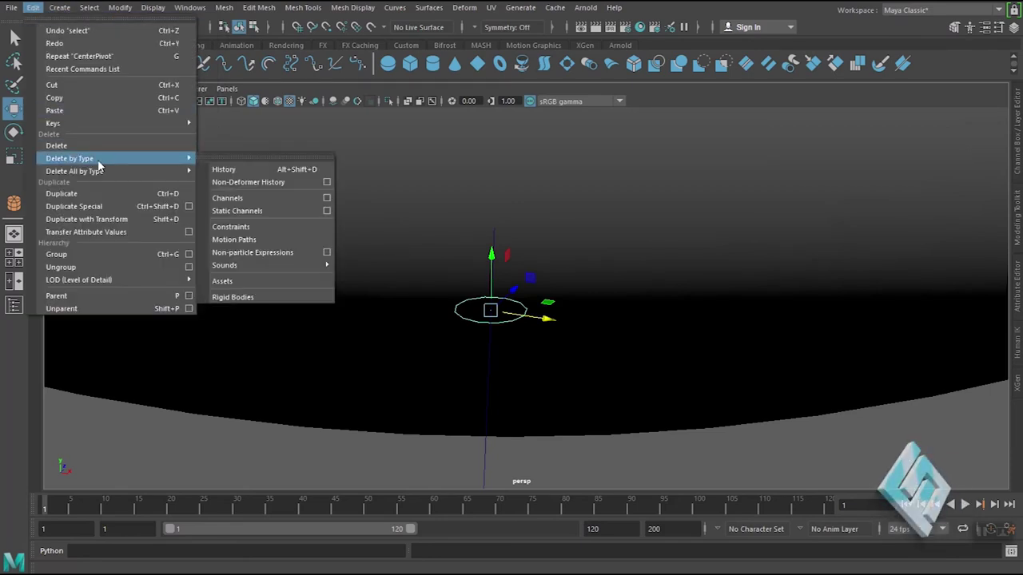
{"action": "left_click", "coordinate": [244, 174]}
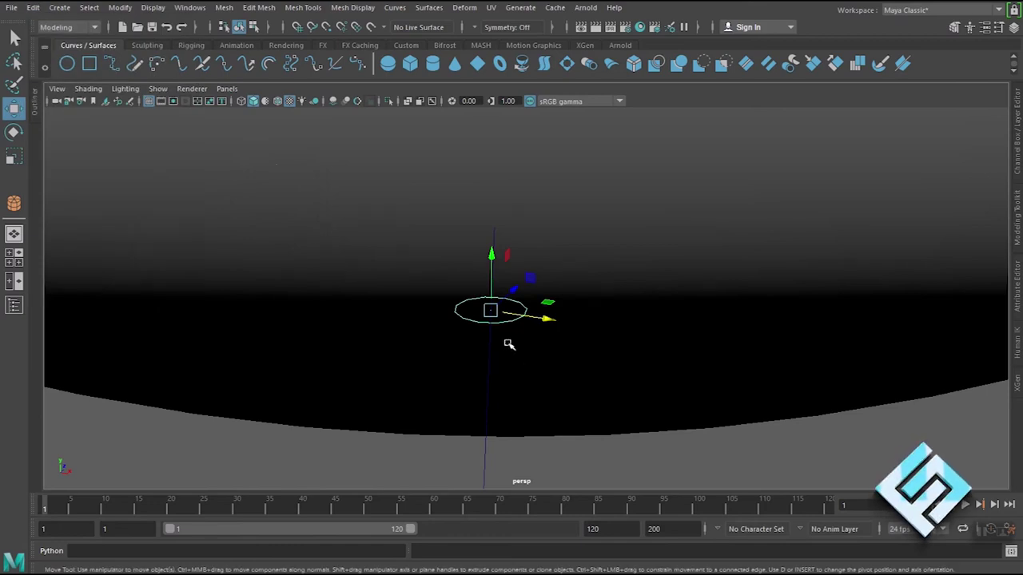
{"action": "left_click", "coordinate": [120, 8]}
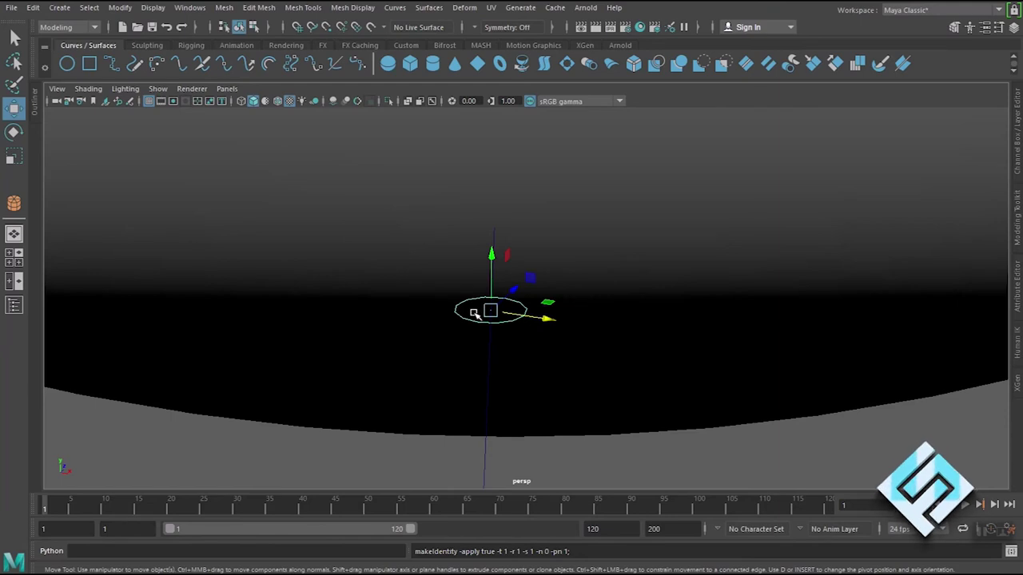
- Select the circle's face together with the cord curve
{"action": "right_click_drag", "start_coordinate": [473, 314], "coordinate": [471, 234]}
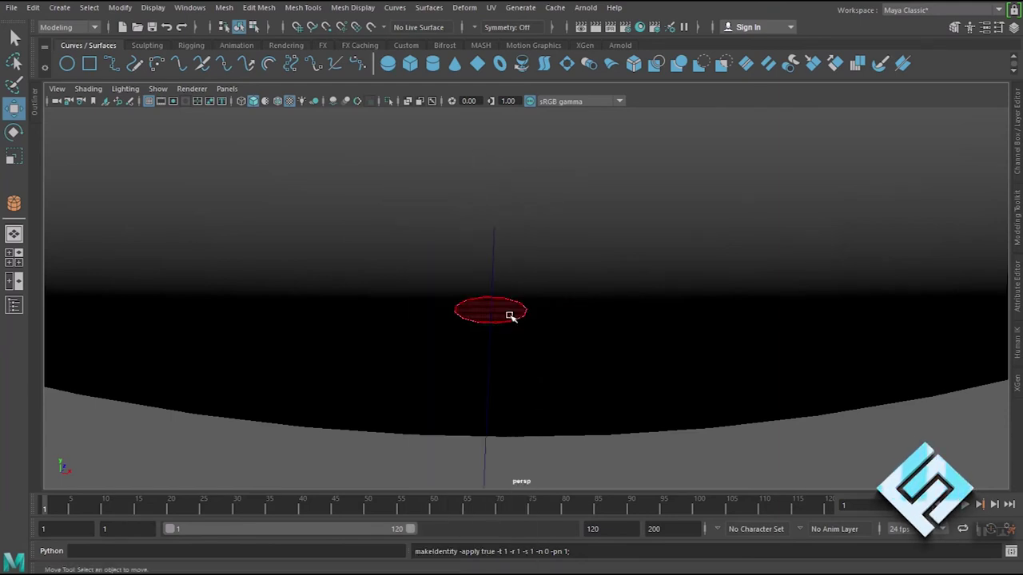
{"action": "left_click", "coordinate": [508, 313]}
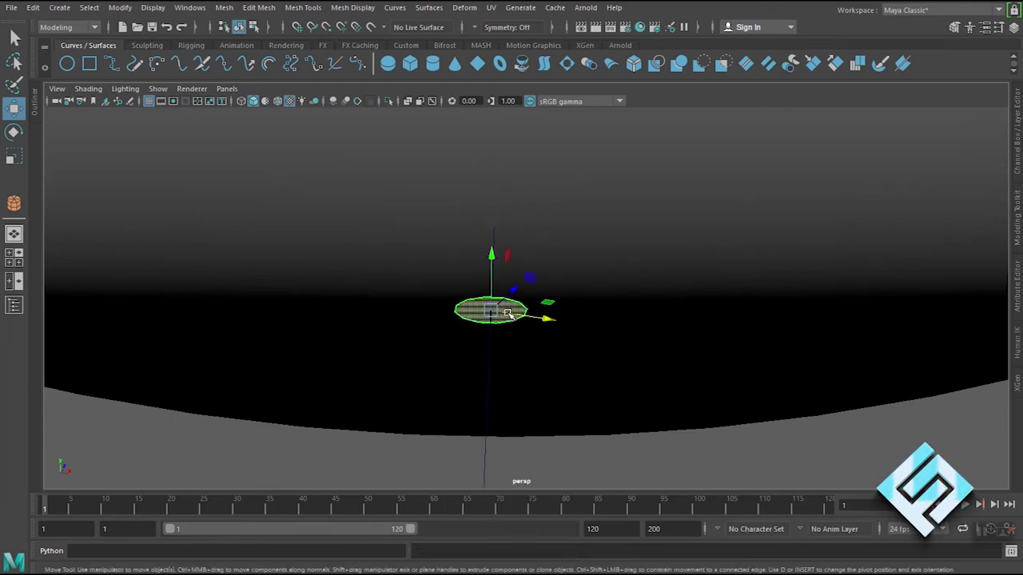
{"action": "left_click", "coordinate": [488, 366]}
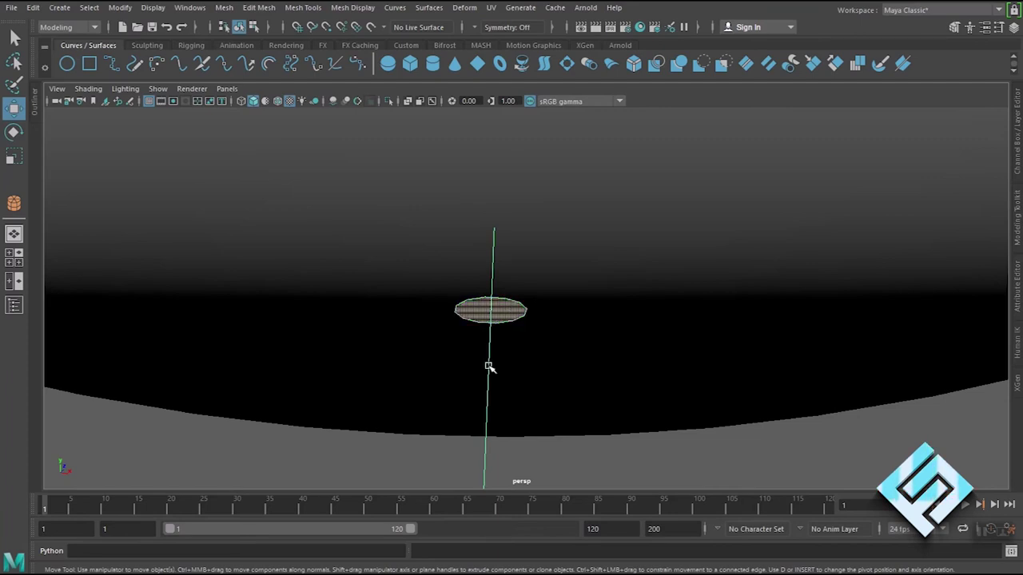
- Extrude the circle's face along curve1 with Ctrl+E, viewing the lamp on the red wall
{"action": "scroll", "coordinate": [574, 344], "scroll_direction": "down", "scroll_amount": 5}
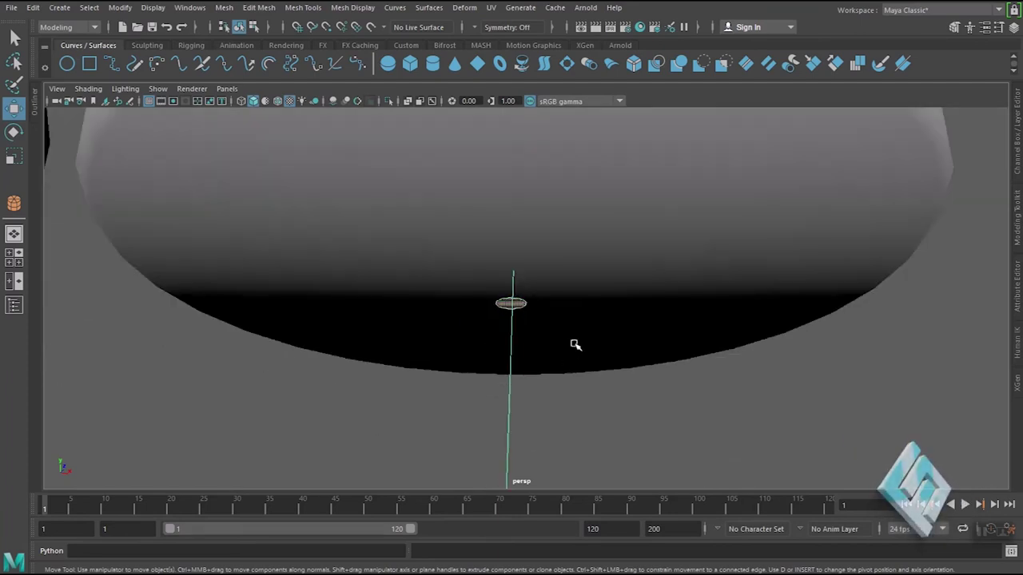
{"action": "scroll", "coordinate": [575, 345], "scroll_direction": "down", "scroll_amount": 2}
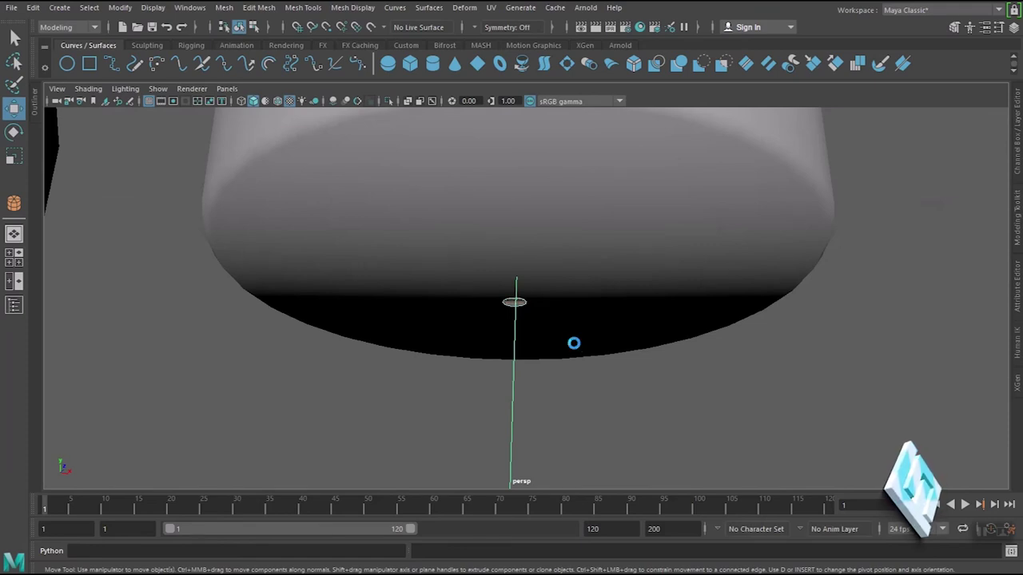
{"action": "key", "text": "ctrl+e"}
{"action": "scroll", "coordinate": [601, 343], "scroll_direction": "down", "scroll_amount": 2}
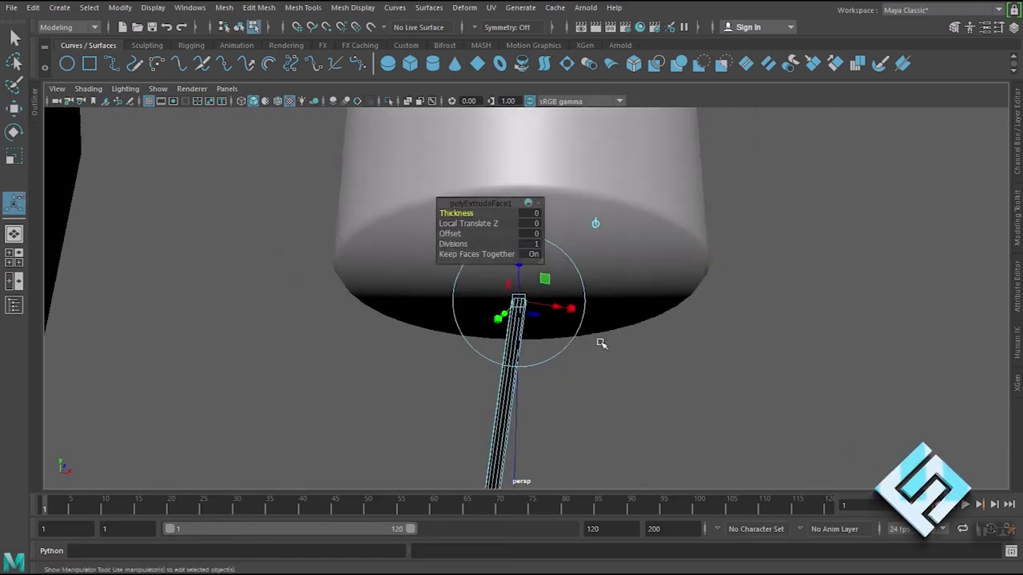
{"action": "scroll", "coordinate": [601, 343], "scroll_direction": "down", "scroll_amount": 3}
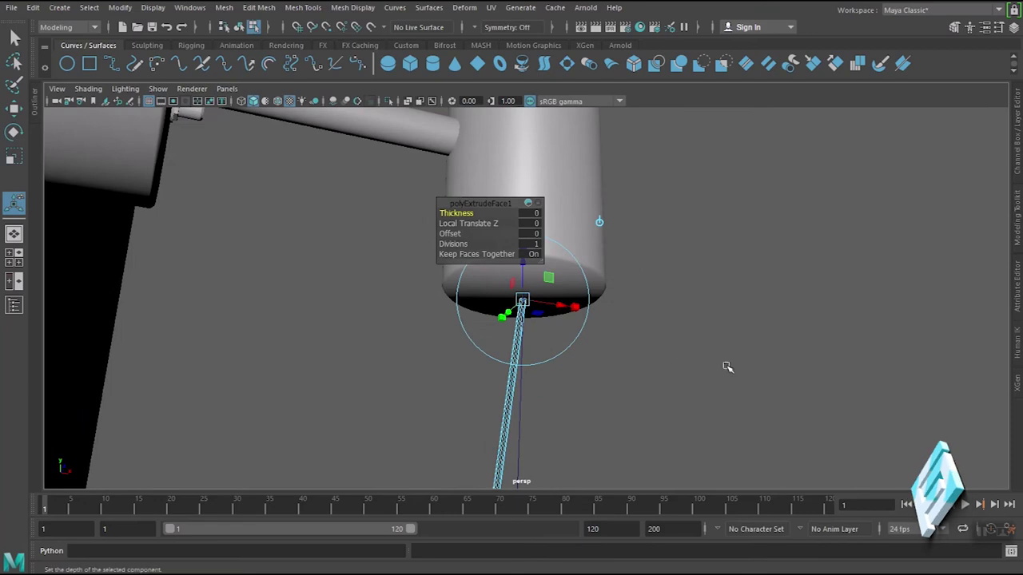
{"action": "scroll", "coordinate": [695, 371], "scroll_direction": "down", "scroll_amount": 3}
{"action": "mouse_move", "coordinate": [668, 376]}
{"action": "left_mouse_down", "text": "alt"}
{"action": "mouse_move", "coordinate": [604, 370]}
{"action": "mouse_move", "coordinate": [626, 379]}
{"action": "mouse_move", "coordinate": [582, 299]}
{"action": "mouse_move", "coordinate": [666, 400]}
{"action": "mouse_move", "coordinate": [655, 394]}
{"action": "mouse_move", "coordinate": [669, 376]}
{"action": "mouse_move", "coordinate": [662, 383]}
{"action": "left_mouse_up", "text": "alt"}
{"action": "scroll", "coordinate": [655, 395], "scroll_direction": "down", "scroll_amount": 3}
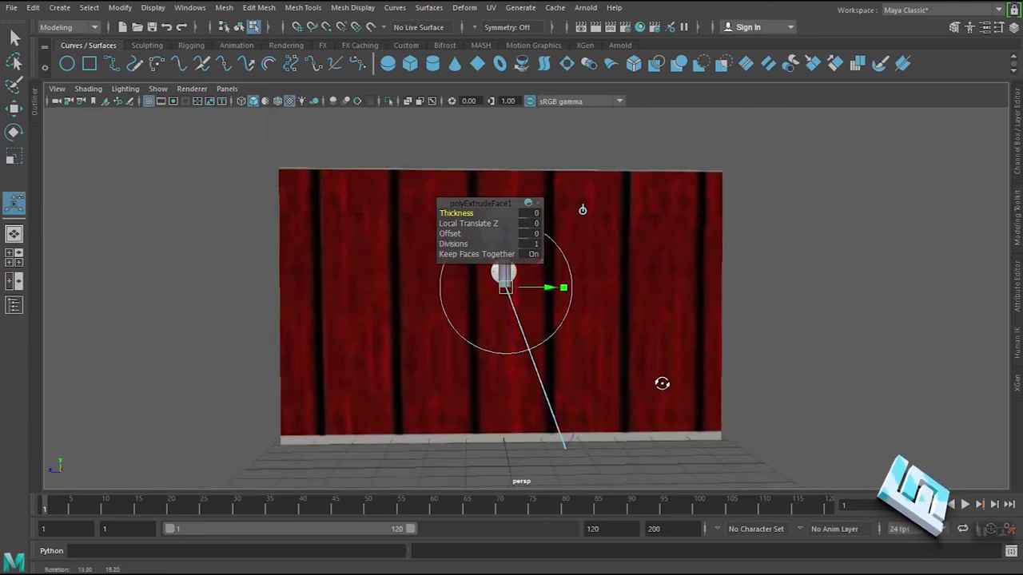
{"action": "scroll", "coordinate": [647, 372], "scroll_direction": "up", "scroll_amount": 3}
{"action": "scroll", "coordinate": [646, 373], "scroll_direction": "up", "scroll_amount": 1}
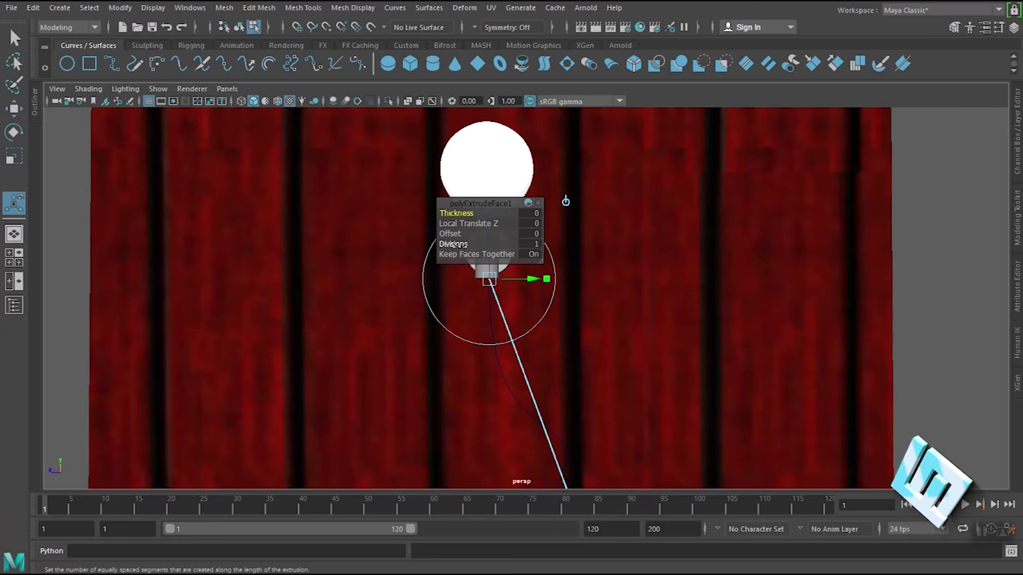
- Set the extrusion Divisions to 45 so the thin cord follows the wavy curve
{"action": "left_click", "coordinate": [533, 245]}
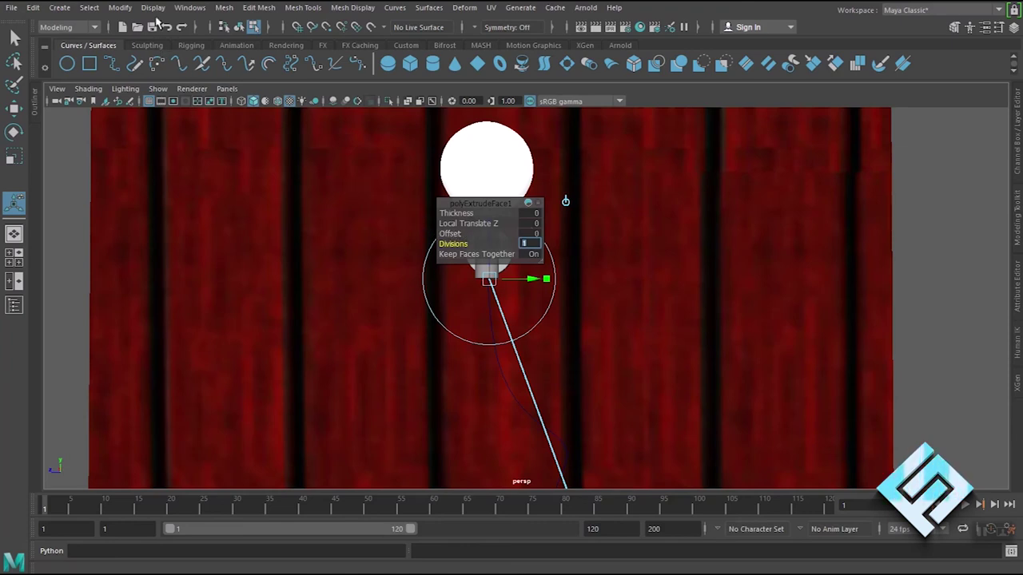
{"action": "type", "text": "45"}
{"action": "key", "text": "Return"}
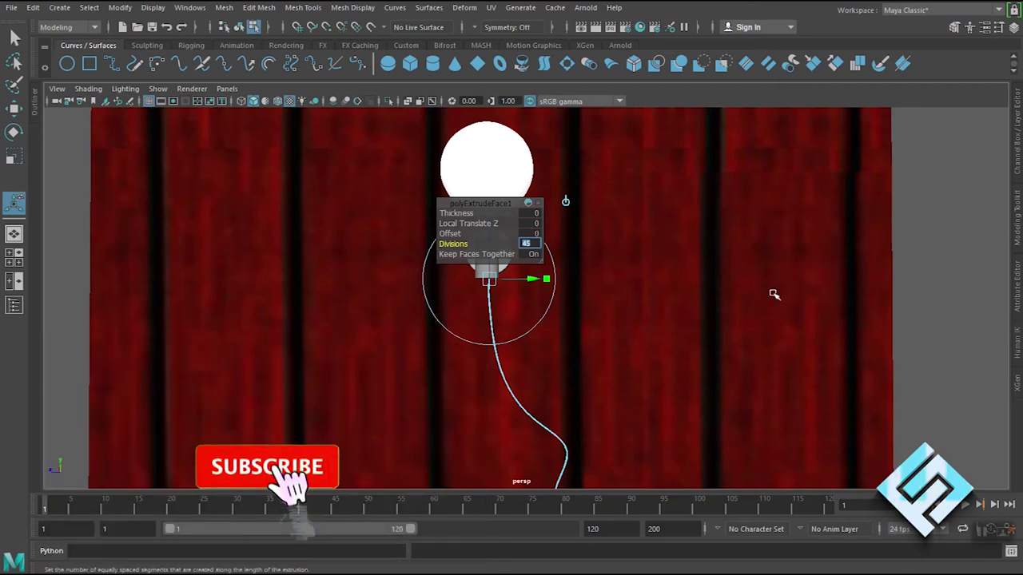
{"action": "scroll", "coordinate": [719, 295], "scroll_direction": "down", "scroll_amount": 3}
{"action": "scroll", "coordinate": [647, 335], "scroll_direction": "up", "scroll_amount": 1}
{"action": "scroll", "coordinate": [639, 360], "scroll_direction": "up", "scroll_amount": 1}
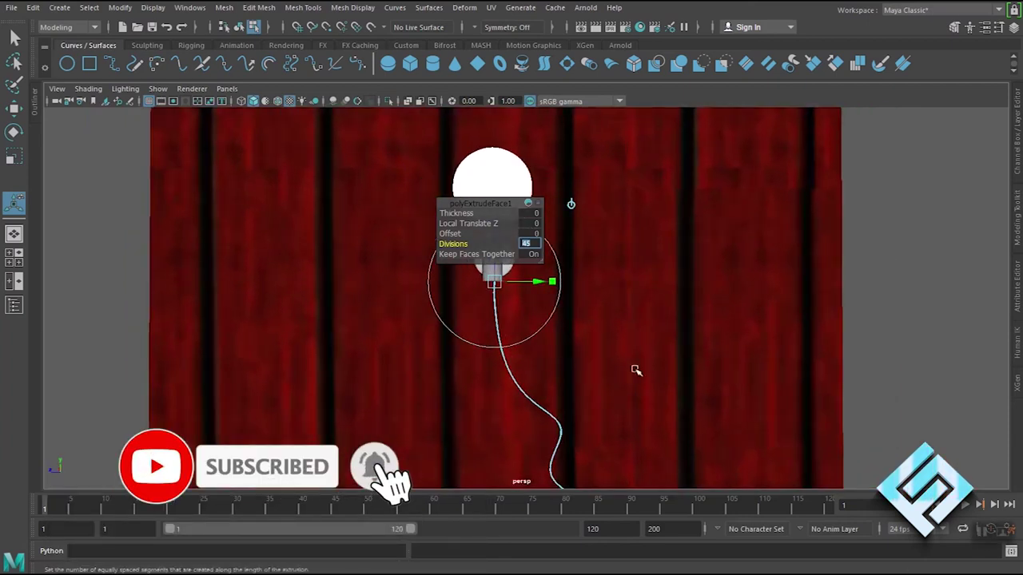
{"action": "middle_click_drag", "start_coordinate": [620, 378], "coordinate": [621, 295], "text": "alt"}
{"action": "scroll", "coordinate": [657, 338], "scroll_direction": "up", "scroll_amount": 1}
{"action": "scroll", "coordinate": [657, 335], "scroll_direction": "up", "scroll_amount": 2}
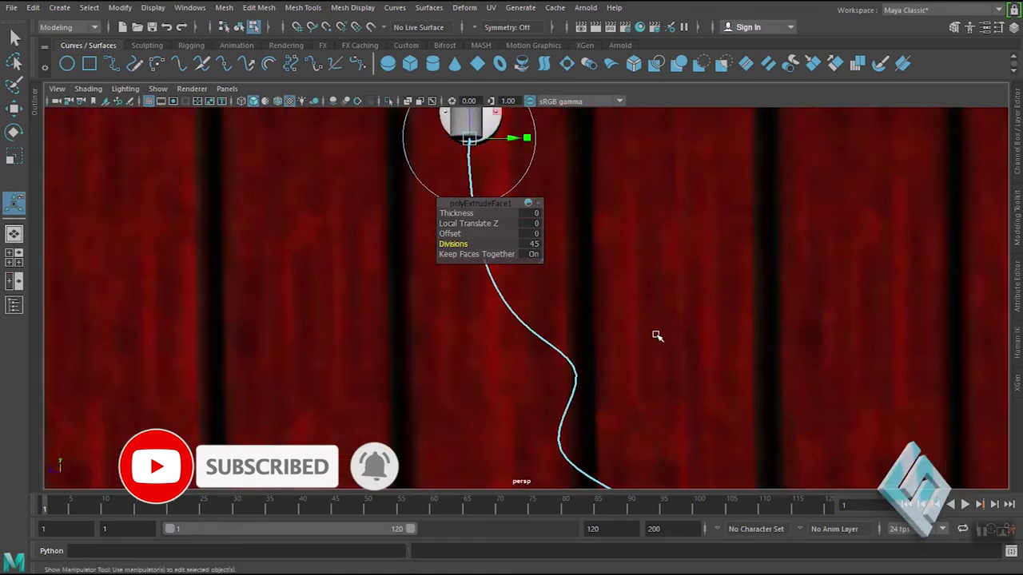
{"action": "mouse_move", "coordinate": [657, 358]}
{"action": "left_mouse_down", "text": "alt"}
{"action": "mouse_move", "coordinate": [540, 370]}
{"action": "mouse_move", "coordinate": [534, 384]}
{"action": "mouse_move", "coordinate": [612, 362]}
{"action": "mouse_move", "coordinate": [703, 359]}
{"action": "mouse_move", "coordinate": [689, 359]}
{"action": "left_mouse_up", "text": "alt"}
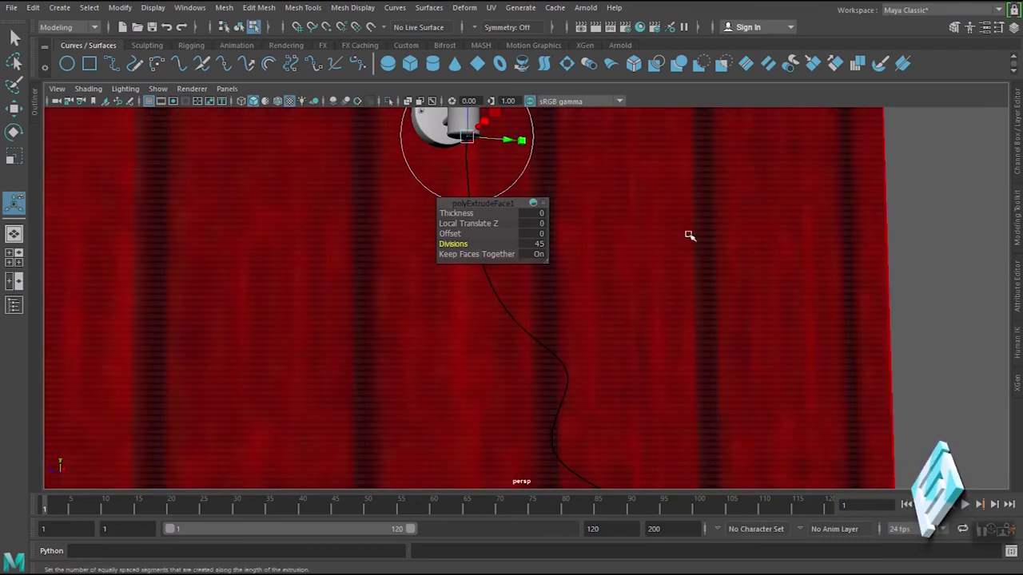
{"action": "right_click_drag", "start_coordinate": [662, 194], "coordinate": [723, 172]}
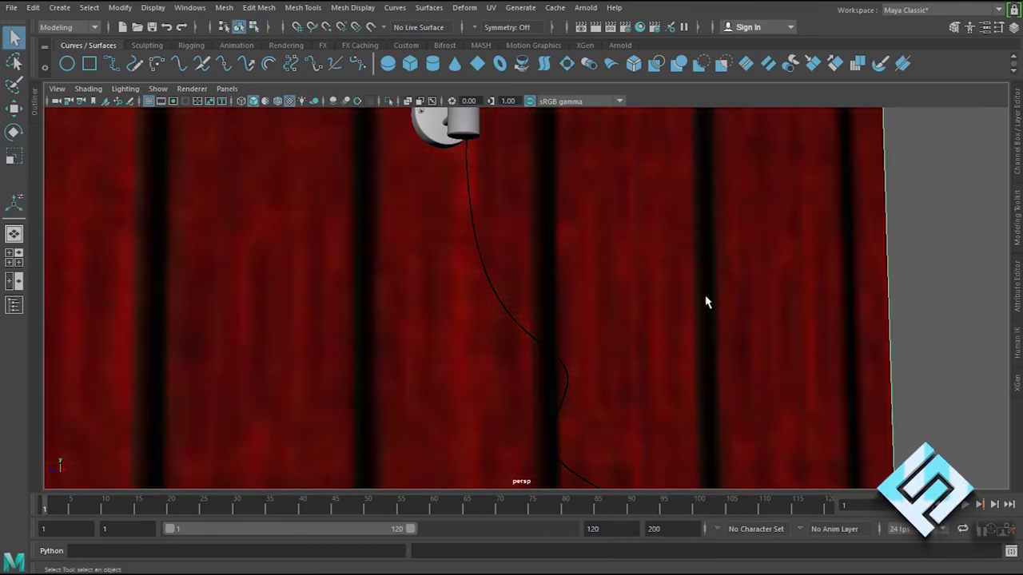
- Orbit out to the whole wall, selecting the cord curve and then the red wall
{"action": "scroll", "coordinate": [634, 331], "scroll_direction": "down", "scroll_amount": 3}
{"action": "mouse_move", "coordinate": [672, 347]}
{"action": "left_mouse_down", "text": "alt"}
{"action": "mouse_move", "coordinate": [675, 373]}
{"action": "mouse_move", "coordinate": [555, 367]}
{"action": "mouse_move", "coordinate": [648, 371]}
{"action": "mouse_move", "coordinate": [567, 360]}
{"action": "left_mouse_up", "text": "alt"}
{"action": "left_click", "coordinate": [549, 338]}
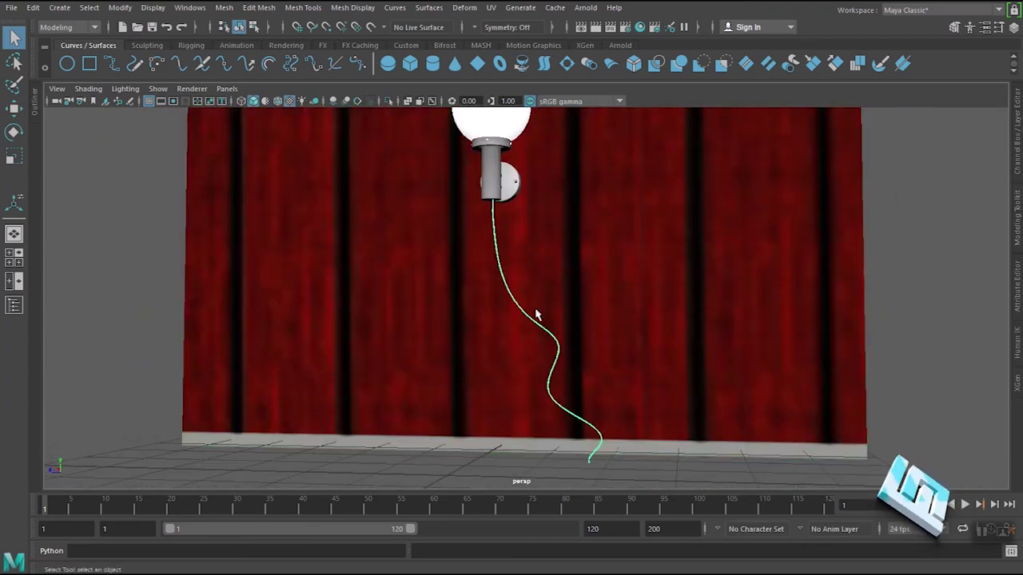
{"action": "left_click", "coordinate": [125, 89]}
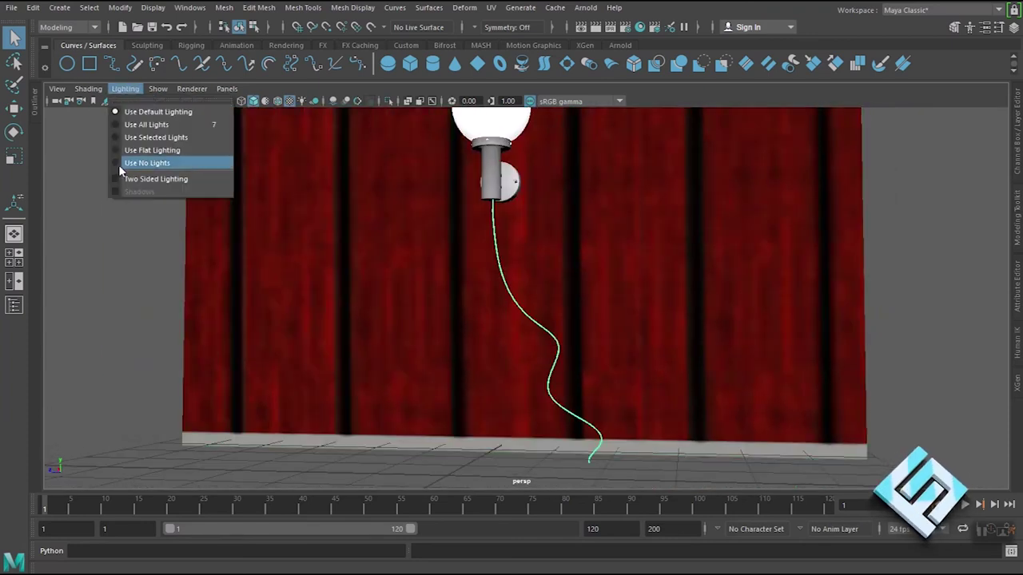
{"action": "left_click", "coordinate": [117, 177]}
{"action": "left_click", "coordinate": [430, 428]}
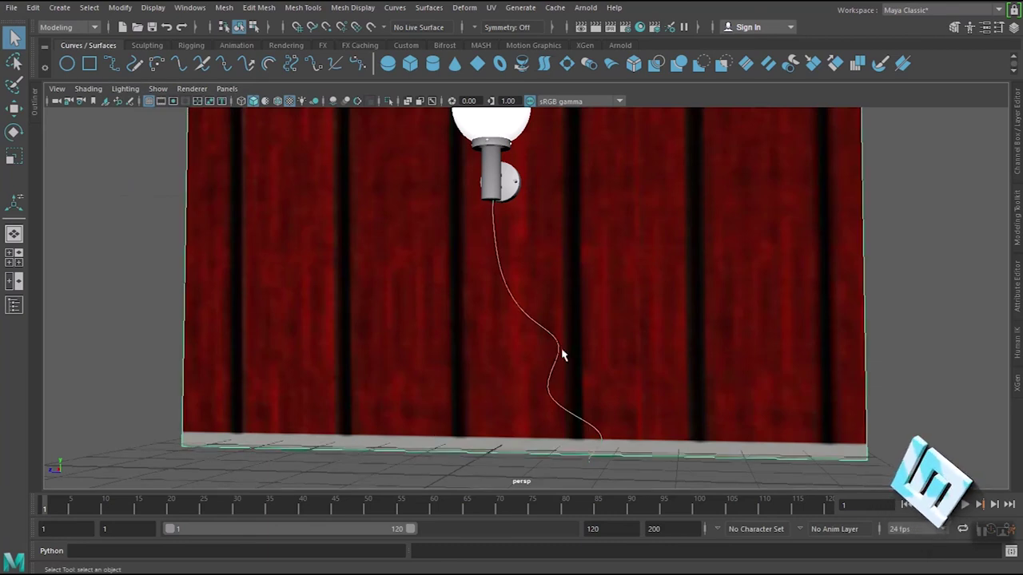
{"action": "scroll", "coordinate": [565, 355], "scroll_direction": "up", "scroll_amount": 3}
{"action": "mouse_move", "coordinate": [568, 354]}
{"action": "left_mouse_down", "text": "alt"}
{"action": "mouse_move", "coordinate": [532, 365]}
{"action": "mouse_move", "coordinate": [696, 385]}
{"action": "mouse_move", "coordinate": [639, 395]}
{"action": "mouse_move", "coordinate": [628, 415]}
{"action": "mouse_move", "coordinate": [628, 395]}
{"action": "mouse_move", "coordinate": [499, 288]}
{"action": "mouse_move", "coordinate": [518, 335]}
{"action": "mouse_move", "coordinate": [443, 128]}
{"action": "mouse_move", "coordinate": [468, 239]}
{"action": "mouse_move", "coordinate": [413, 207]}
{"action": "mouse_move", "coordinate": [406, 157]}
{"action": "mouse_move", "coordinate": [532, 272]}
{"action": "mouse_move", "coordinate": [507, 251]}
{"action": "mouse_move", "coordinate": [499, 304]}
{"action": "mouse_move", "coordinate": [500, 294]}
{"action": "mouse_move", "coordinate": [466, 288]}
{"action": "mouse_move", "coordinate": [662, 383]}
{"action": "mouse_move", "coordinate": [617, 301]}
{"action": "mouse_move", "coordinate": [604, 354]}
{"action": "mouse_move", "coordinate": [572, 336]}
{"action": "mouse_move", "coordinate": [528, 354]}
{"action": "mouse_move", "coordinate": [631, 358]}
{"action": "left_mouse_up", "text": "alt"}
- Orbit to view the cord from the side and where it meets the floor
{"action": "scroll", "coordinate": [461, 286], "scroll_direction": "down", "scroll_amount": 3}
{"action": "scroll", "coordinate": [618, 301], "scroll_direction": "down", "scroll_amount": 2}
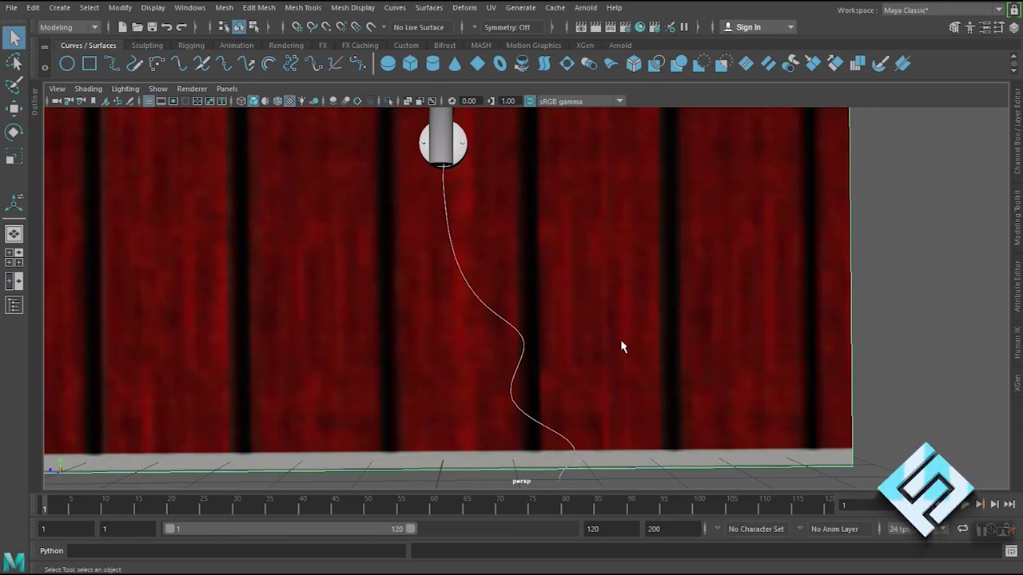
{"action": "mouse_move", "coordinate": [594, 345]}
{"action": "left_mouse_down", "text": "alt"}
{"action": "mouse_move", "coordinate": [694, 358]}
{"action": "mouse_move", "coordinate": [598, 363]}
{"action": "mouse_move", "coordinate": [596, 372]}
{"action": "mouse_move", "coordinate": [714, 368]}
{"action": "left_mouse_up", "text": "alt"}
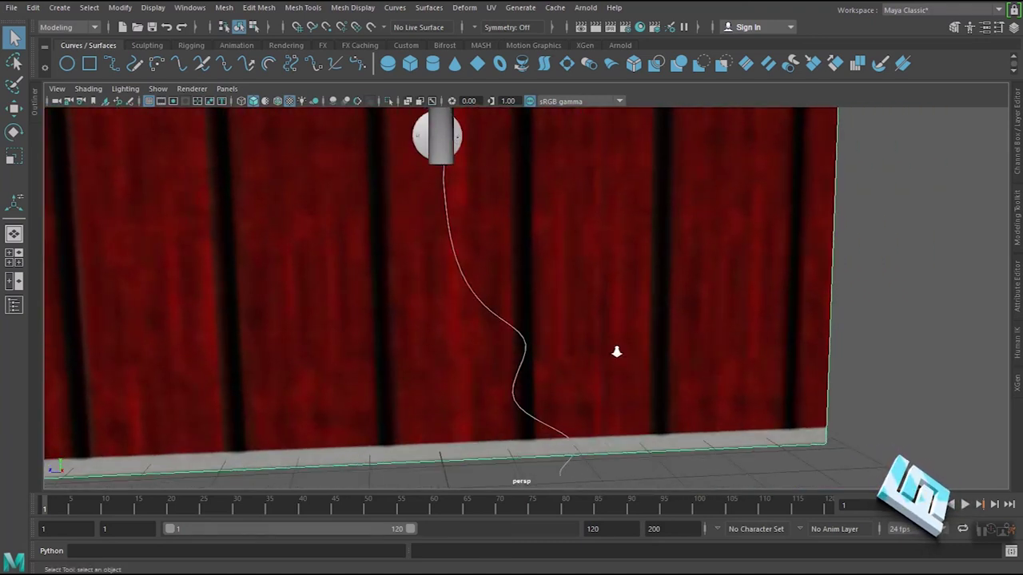
{"action": "scroll", "coordinate": [615, 352], "scroll_direction": "up", "scroll_amount": 3}
{"action": "mouse_move", "coordinate": [699, 367]}
{"action": "left_mouse_down", "text": "alt"}
{"action": "mouse_move", "coordinate": [568, 365]}
{"action": "mouse_move", "coordinate": [676, 363]}
{"action": "left_mouse_up", "text": "alt"}
- Frame the red wall, lamp and cord straight-on with the cord deselected
{"action": "left_click", "coordinate": [505, 349]}
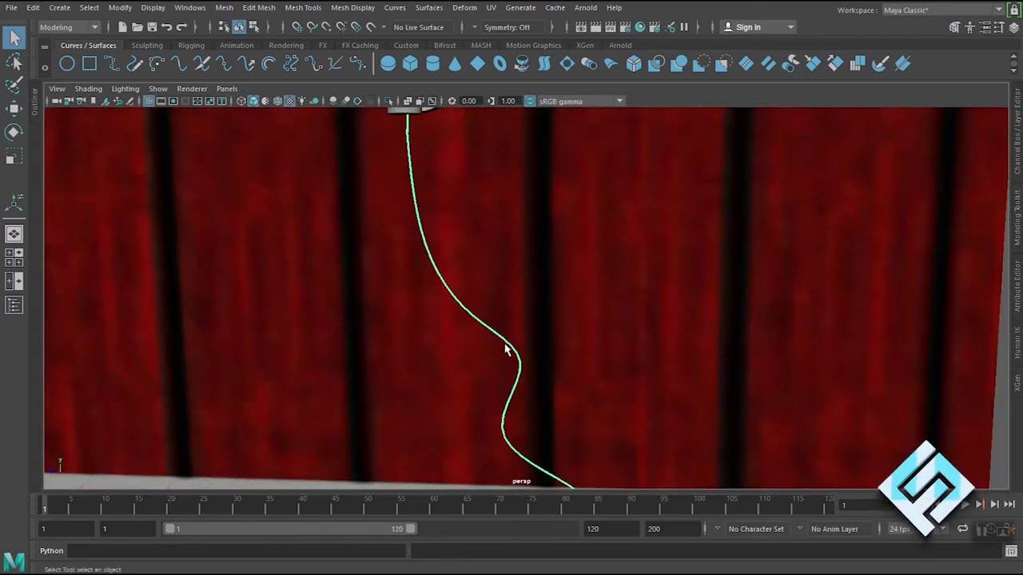
{"action": "scroll", "coordinate": [605, 319], "scroll_direction": "down", "scroll_amount": 5}
{"action": "scroll", "coordinate": [606, 319], "scroll_direction": "down", "scroll_amount": 1}
{"action": "mouse_move", "coordinate": [450, 346]}
{"action": "left_mouse_down", "text": "alt"}
{"action": "mouse_move", "coordinate": [529, 336]}
{"action": "mouse_move", "coordinate": [483, 342]}
{"action": "mouse_move", "coordinate": [477, 330]}
{"action": "mouse_move", "coordinate": [616, 320]}
{"action": "mouse_move", "coordinate": [607, 354]}
{"action": "mouse_move", "coordinate": [582, 350]}
{"action": "left_mouse_up", "text": "alt"}
{"action": "right_click_drag", "start_coordinate": [582, 350], "coordinate": [580, 302], "text": "alt"}
{"action": "middle_click_drag", "start_coordinate": [579, 303], "coordinate": [602, 334], "text": "alt"}
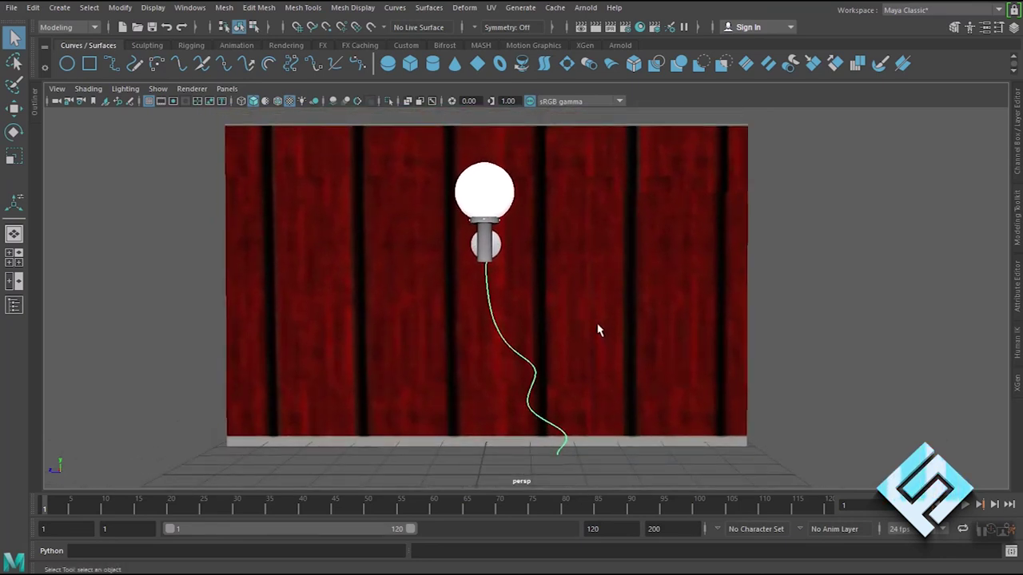
{"action": "left_click", "coordinate": [642, 464]}
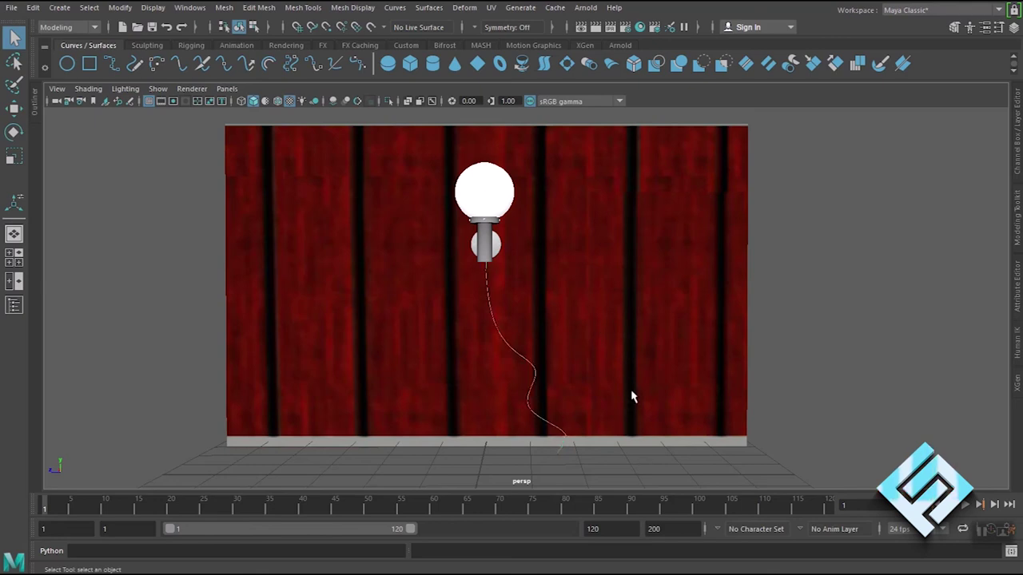
{"action": "scroll", "coordinate": [609, 383], "scroll_direction": "up", "scroll_amount": 2}
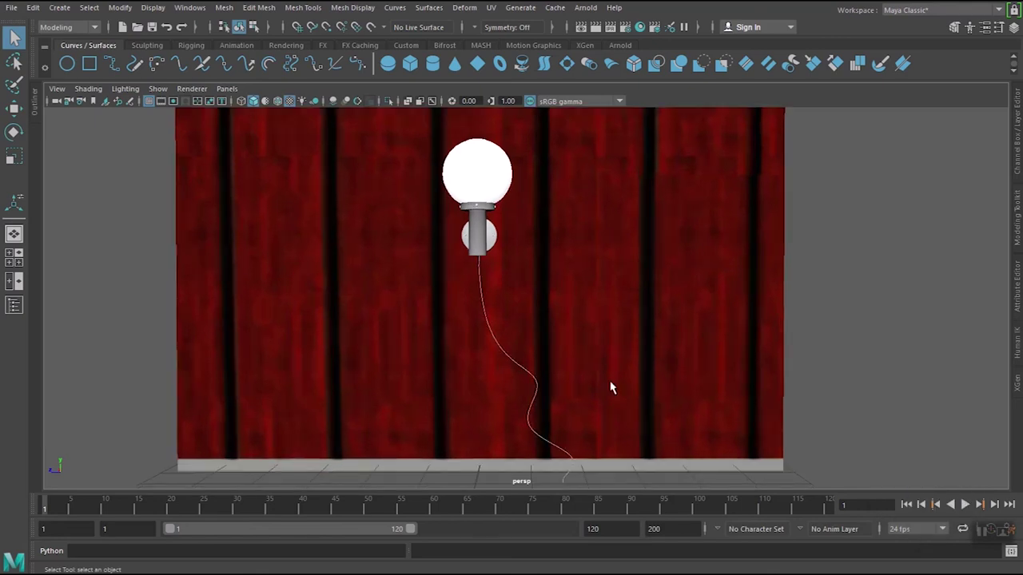